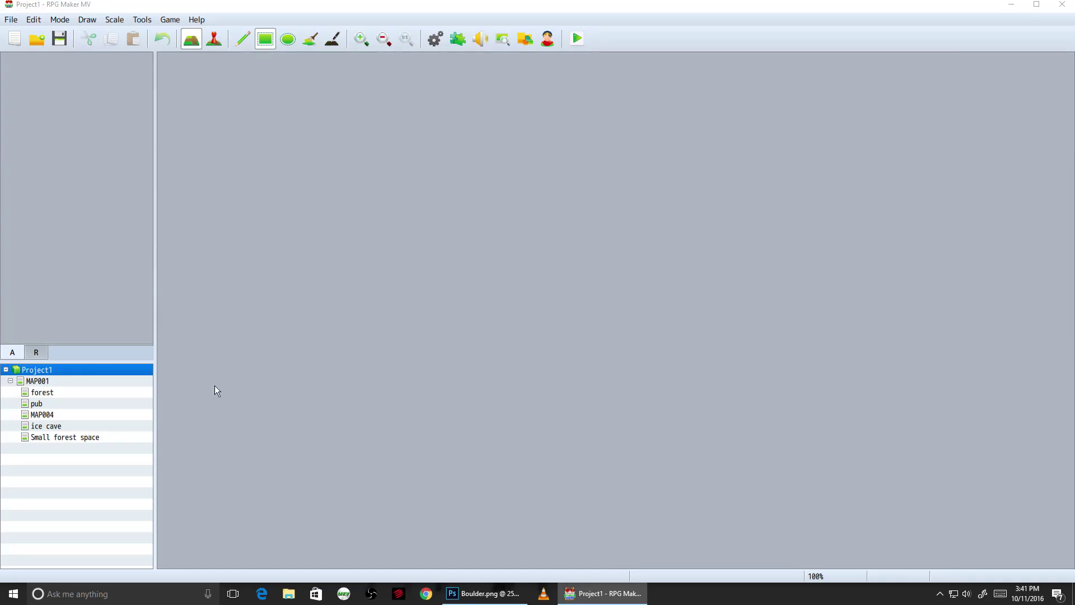
Open the Small forest space map and surround its grass clearing with brown cliff-wall tiles.
{"action": "left_click", "coordinate": [56, 437]}
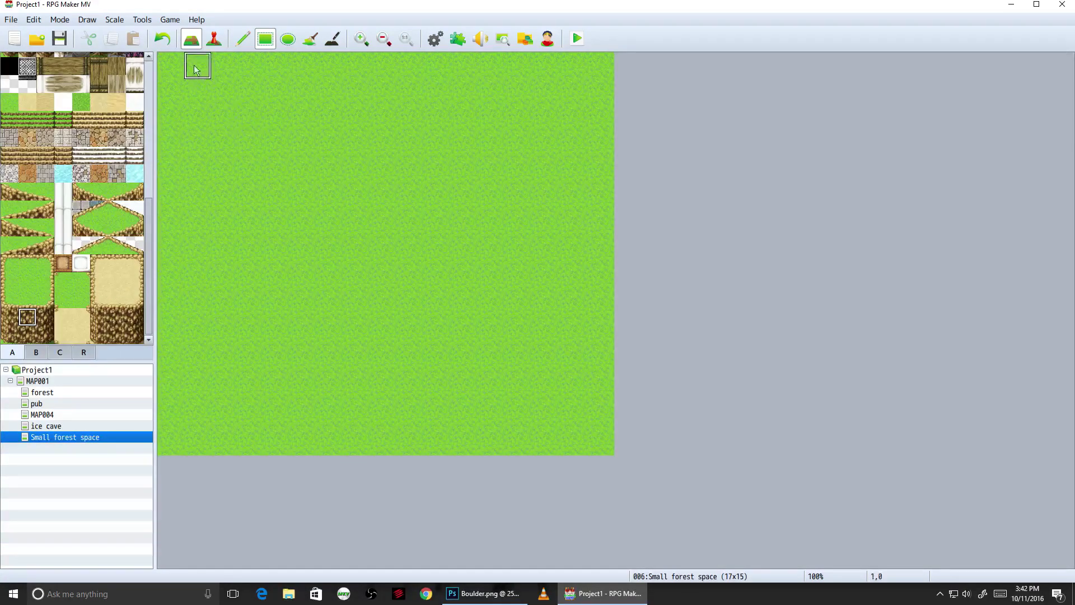
{"action": "left_click", "coordinate": [170, 65]}
{"action": "left_click_drag", "start_coordinate": [203, 111], "coordinate": [280, 283]}
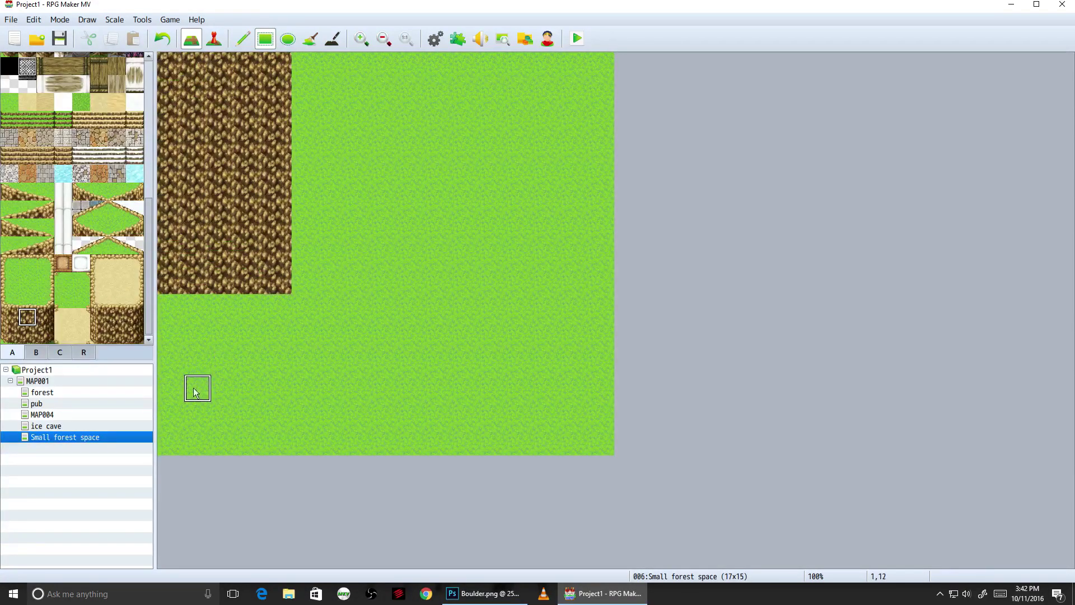
{"action": "left_click_drag", "start_coordinate": [175, 411], "coordinate": [358, 442]}
{"action": "left_click_drag", "start_coordinate": [305, 65], "coordinate": [602, 149]}
{"action": "left_click_drag", "start_coordinate": [465, 162], "coordinate": [602, 254]}
{"action": "left_click_drag", "start_coordinate": [305, 162], "coordinate": [306, 255]}
{"action": "left_click", "coordinate": [566, 283]}
{"action": "left_click_drag", "start_coordinate": [510, 372], "coordinate": [602, 271]}
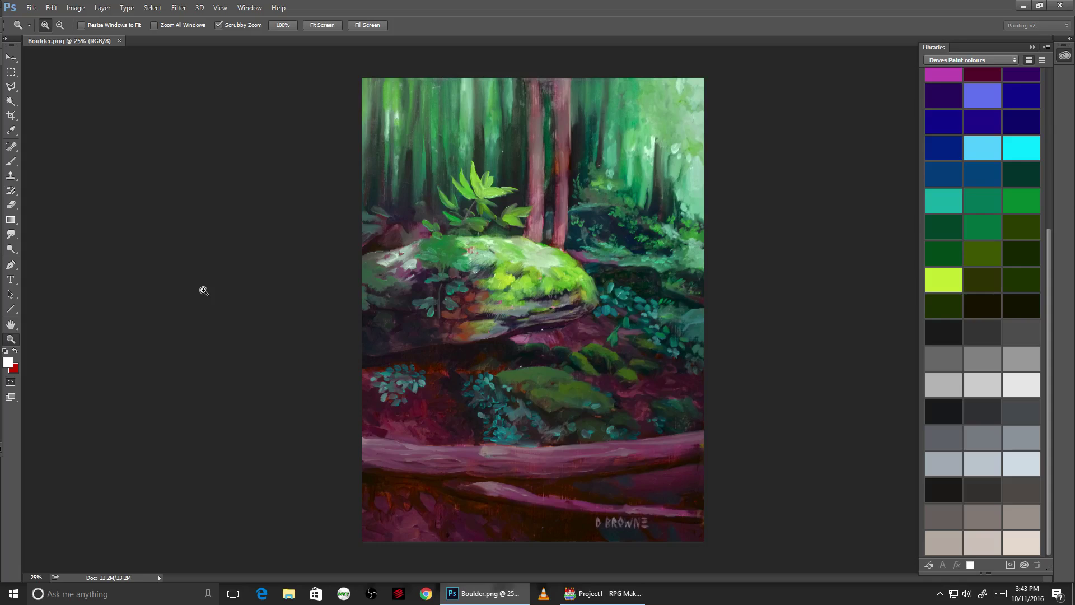
Switch to Photoshop, create a new document 720 pixels high, and select along the rock boundary of the map layout.
{"action": "left_click", "coordinate": [31, 8]}
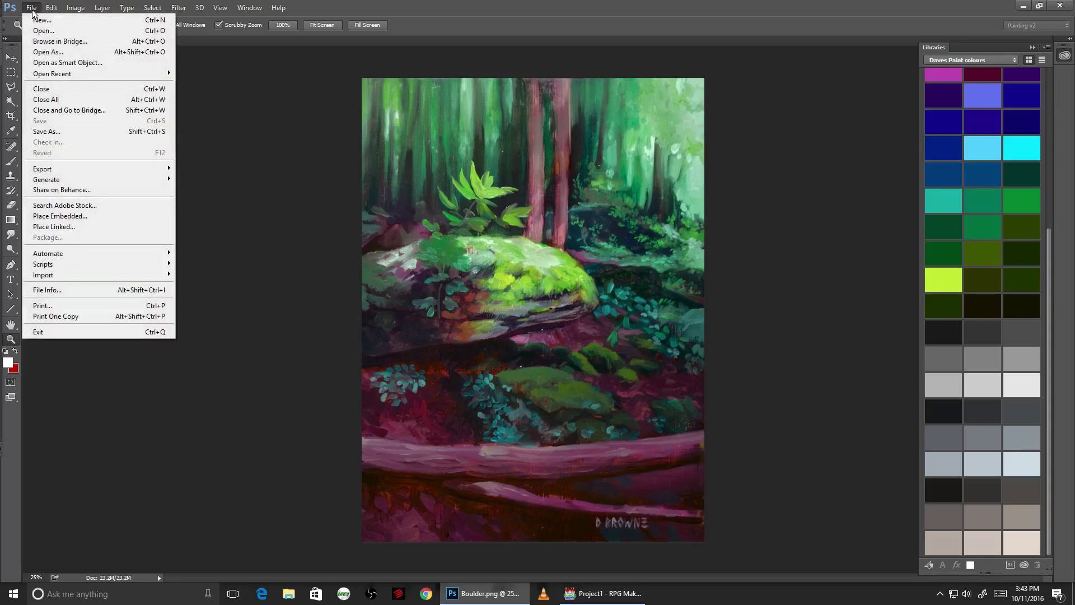
{"action": "left_click", "coordinate": [38, 22]}
{"action": "key", "text": "Tab"}
{"action": "key", "text": "Tab"}
{"action": "type", "text": "720"}
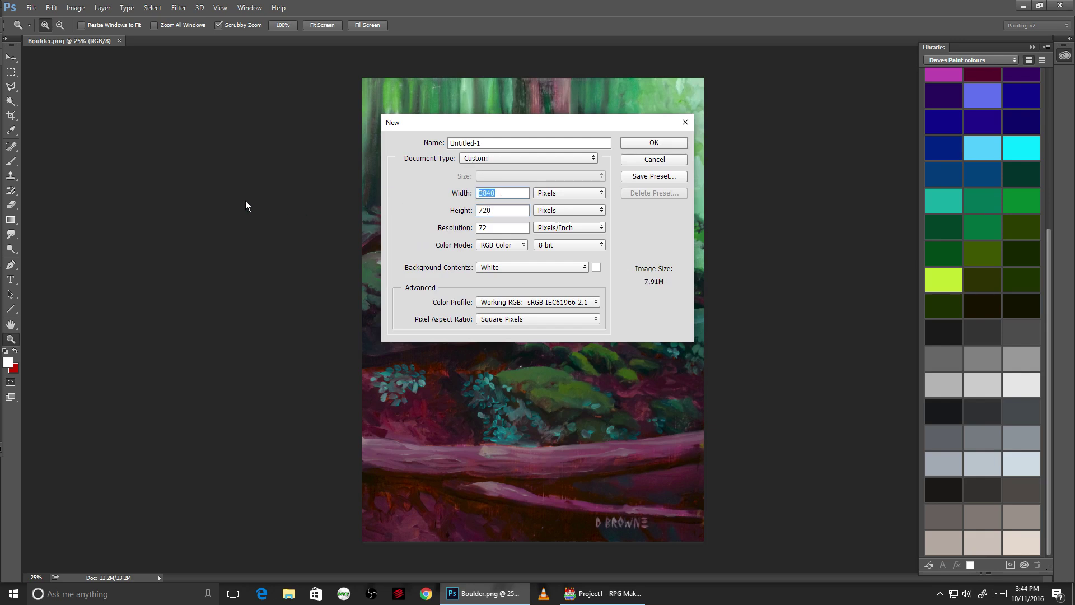
{"action": "left_click", "coordinate": [652, 143]}
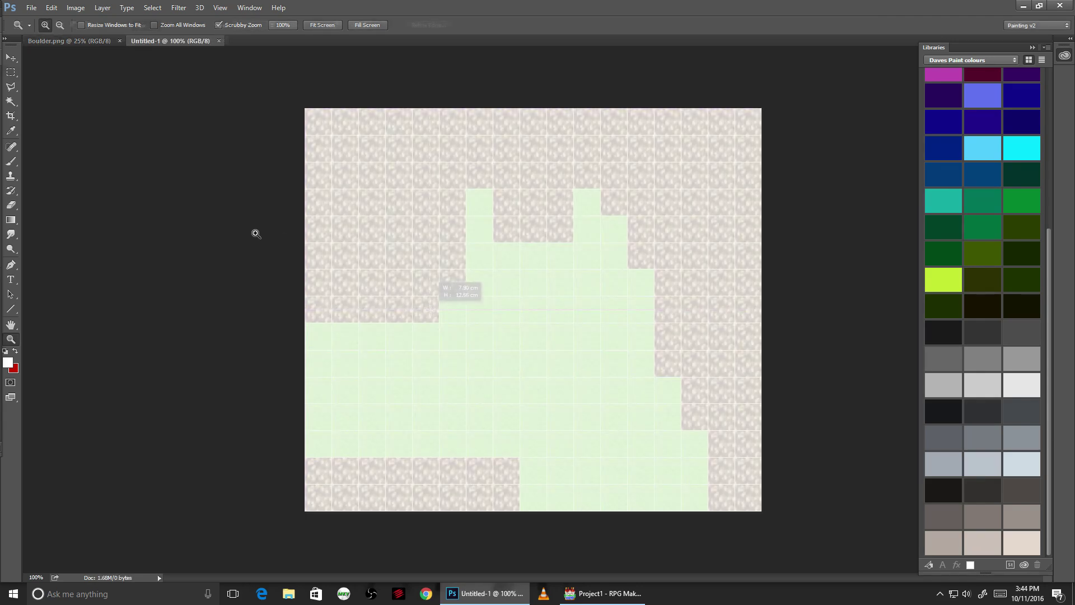
{"action": "left_click_drag", "start_coordinate": [428, 307], "coordinate": [435, 316]}
{"action": "left_click_drag", "start_coordinate": [435, 317], "coordinate": [439, 322]}
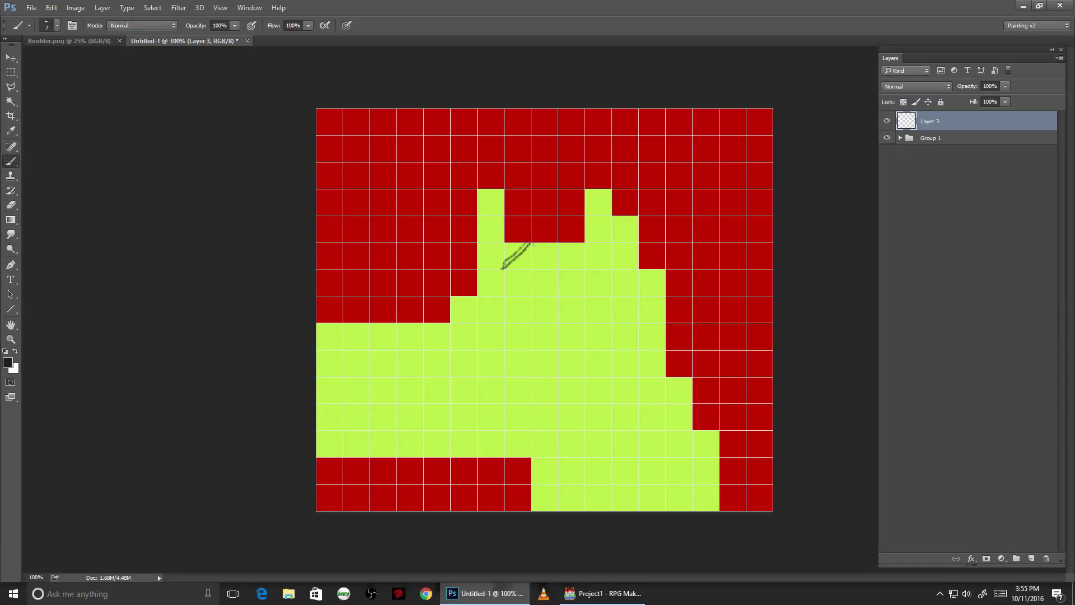
Try a brush scribble over the passable area on Layer 3, undo it, and hide the grid overlay.
{"action": "left_click_drag", "start_coordinate": [532, 243], "coordinate": [558, 316]}
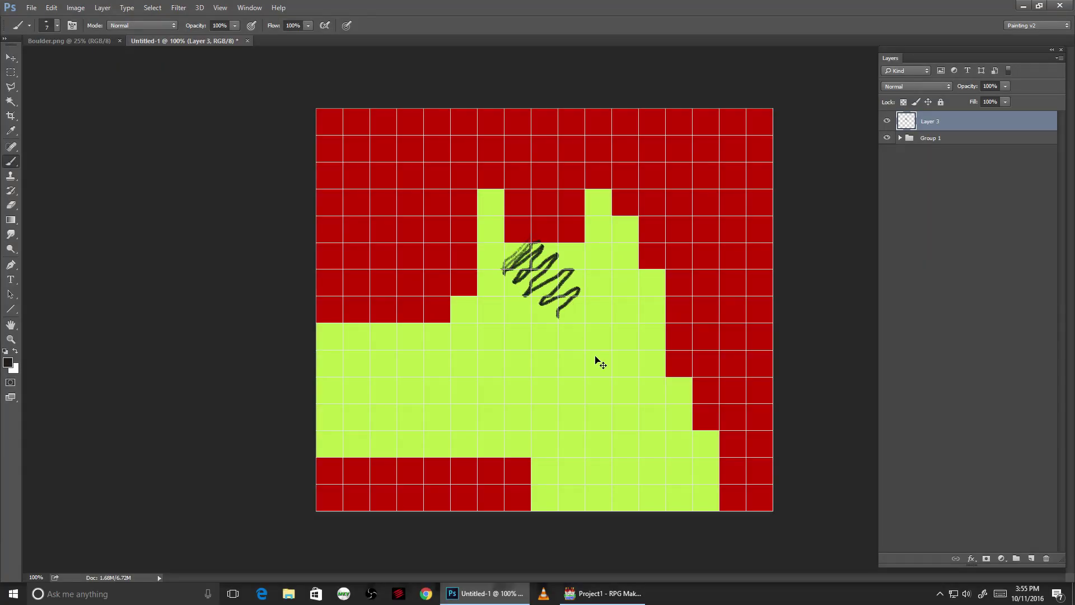
{"action": "key", "text": "ctrl+z"}
{"action": "key", "text": "ctrl+apostrophe"}
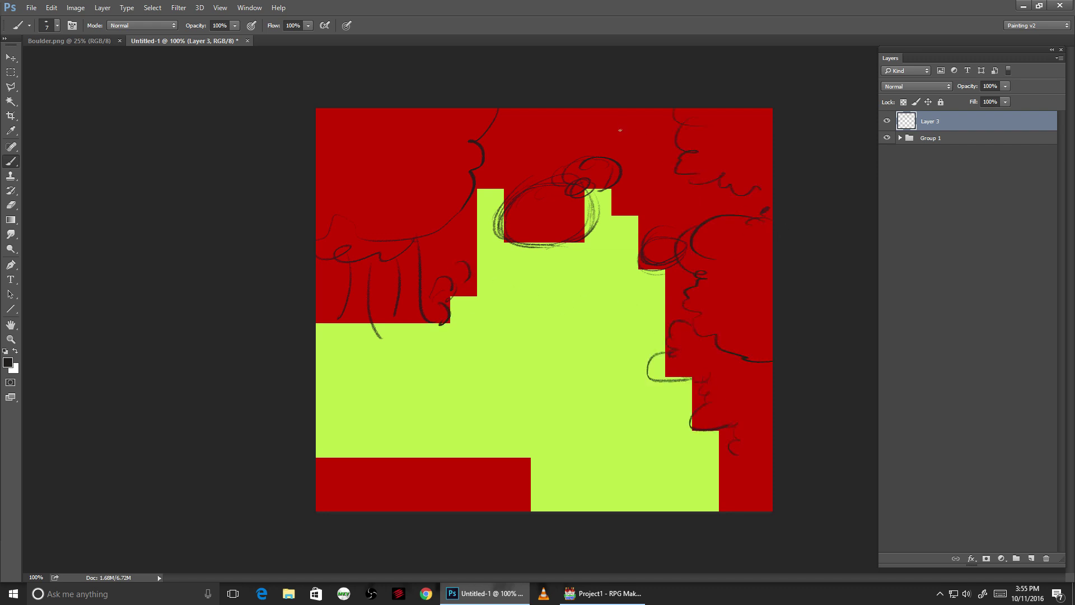
Fill the foliage masses at the left tree, lower-left bushes and right edge with solid dark brush strokes.
{"action": "left_click_drag", "start_coordinate": [392, 140], "coordinate": [436, 235]}
{"action": "left_click_drag", "start_coordinate": [336, 493], "coordinate": [470, 487]}
{"action": "mouse_move", "coordinate": [364, 470]}
{"action": "left_mouse_down"}
{"action": "mouse_move", "coordinate": [476, 473]}
{"action": "mouse_move", "coordinate": [498, 504]}
{"action": "left_mouse_up"}
{"action": "mouse_move", "coordinate": [751, 403]}
{"action": "left_mouse_down"}
{"action": "mouse_move", "coordinate": [772, 414]}
{"action": "mouse_move", "coordinate": [751, 492]}
{"action": "left_mouse_up"}
Reduce the brush size and sketch dark detail lines around the central boulder on Layer 3.
{"action": "key", "text": "bracketleft"}
{"action": "key", "text": "bracketleft"}
{"action": "key", "text": "bracketleft"}
{"action": "key", "text": "bracketleft"}
{"action": "key", "text": "bracketleft"}
{"action": "key", "text": "bracketleft"}
{"action": "key", "text": "bracketleft"}
{"action": "left_click_drag", "start_coordinate": [543, 213], "coordinate": [602, 258]}
{"action": "left_click_drag", "start_coordinate": [471, 202], "coordinate": [571, 258]}
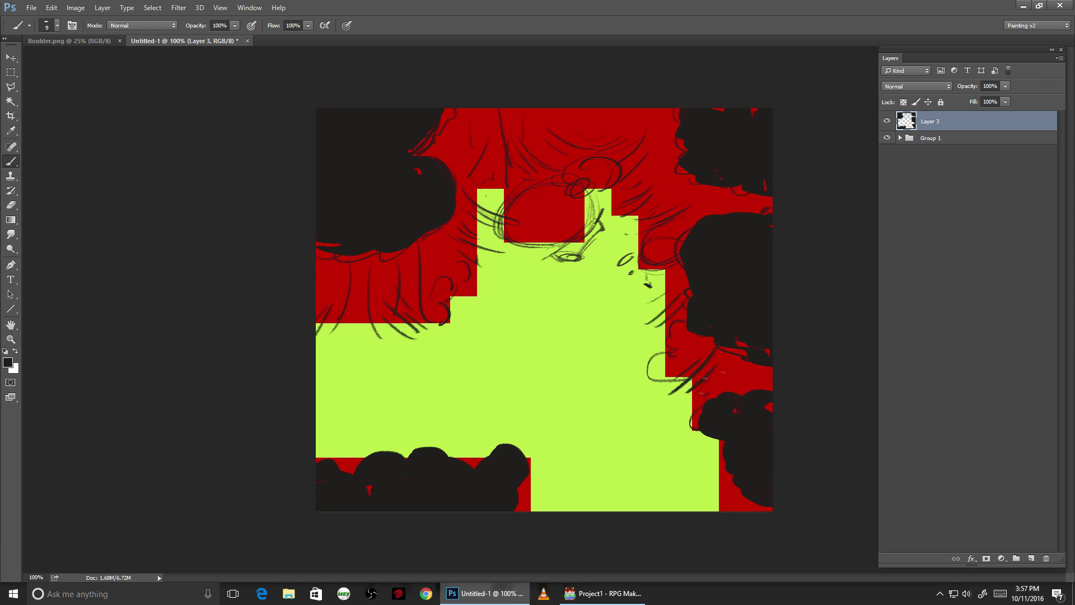
Draw a circled X below the boulder and a curved double-headed arrow along the walking path.
{"action": "left_click_drag", "start_coordinate": [552, 308], "coordinate": [549, 343]}
{"action": "mouse_move", "coordinate": [381, 387]}
{"action": "left_mouse_down"}
{"action": "mouse_move", "coordinate": [610, 481]}
{"action": "mouse_move", "coordinate": [622, 468]}
{"action": "left_mouse_up"}
{"action": "left_click_drag", "start_coordinate": [542, 333], "coordinate": [567, 314]}
{"action": "left_click_drag", "start_coordinate": [380, 372], "coordinate": [374, 396]}
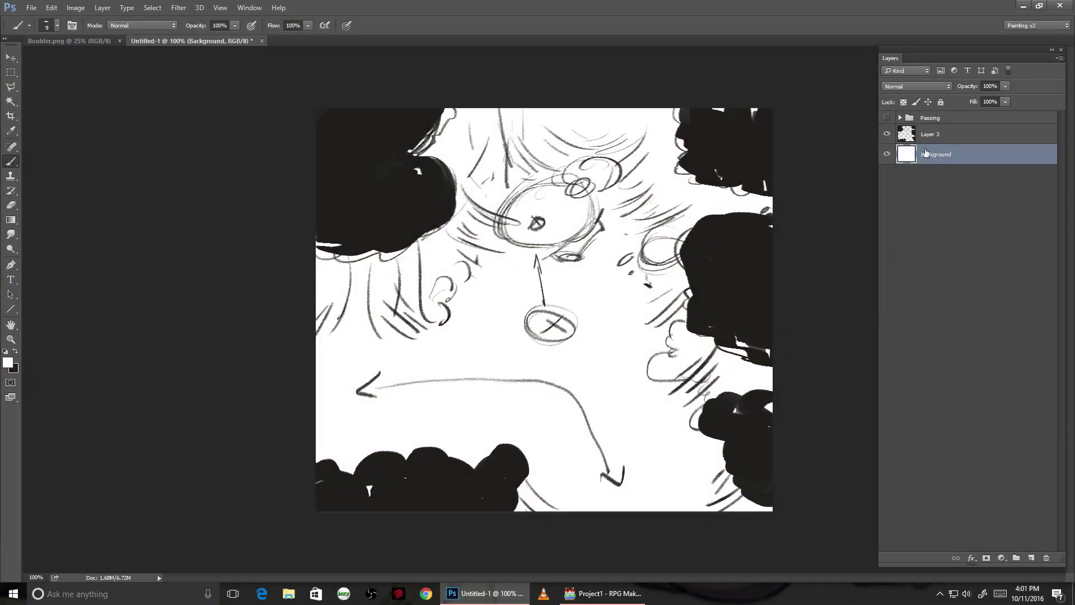
Fill the Background layer with the #808080 grey from the Daves Paint colours library.
{"action": "left_click_drag", "start_coordinate": [56, 33], "coordinate": [84, 42]}
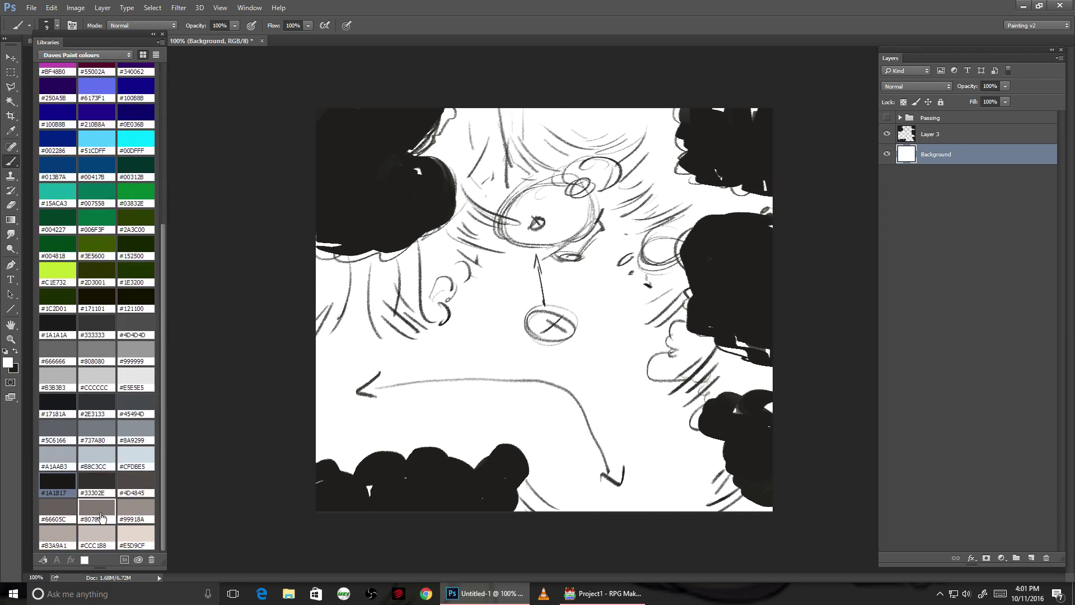
{"action": "left_click", "coordinate": [98, 381]}
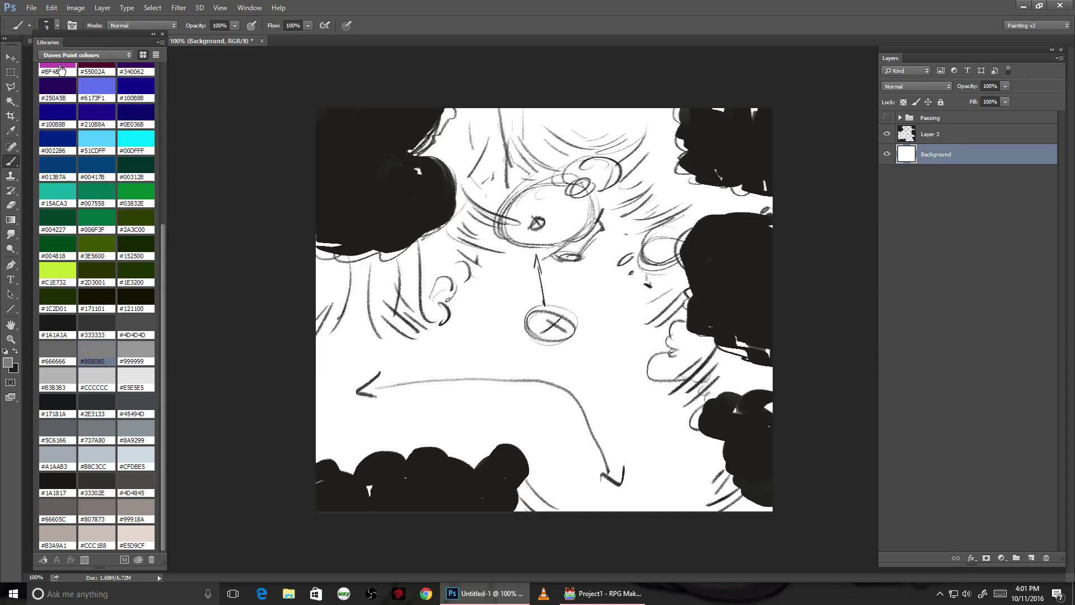
{"action": "left_click", "coordinate": [51, 8]}
{"action": "left_click", "coordinate": [78, 163]}
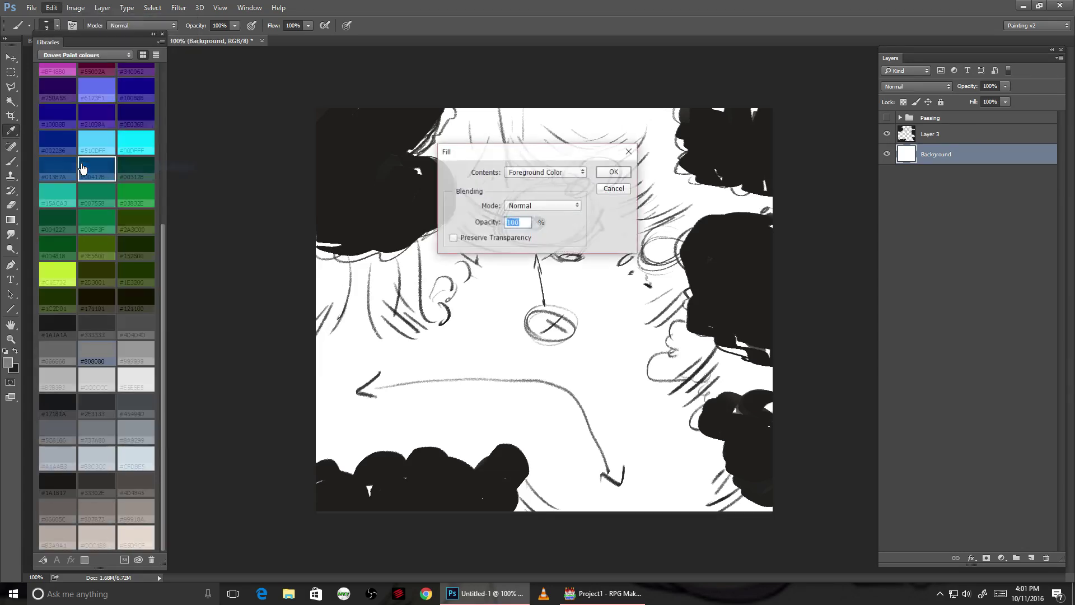
{"action": "key", "text": "Return"}
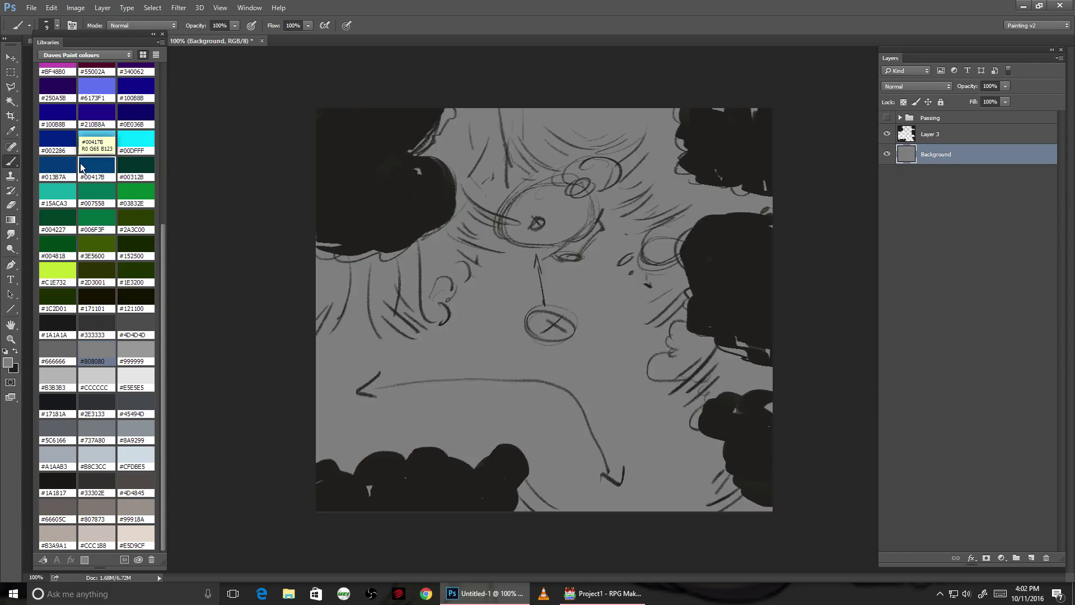
Enlarge the brush to 40 and paint the path and boulder top with #CCC1B8 on the Background layer.
{"action": "left_click", "coordinate": [97, 537]}
{"action": "key", "text": "bracketright"}
{"action": "key", "text": "bracketright"}
{"action": "key", "text": "bracketright"}
{"action": "key", "text": "bracketright"}
{"action": "mouse_move", "coordinate": [348, 393]}
{"action": "left_mouse_down"}
{"action": "mouse_move", "coordinate": [321, 396]}
{"action": "mouse_move", "coordinate": [397, 389]}
{"action": "mouse_move", "coordinate": [453, 407]}
{"action": "mouse_move", "coordinate": [476, 374]}
{"action": "mouse_move", "coordinate": [517, 411]}
{"action": "mouse_move", "coordinate": [520, 380]}
{"action": "mouse_move", "coordinate": [500, 384]}
{"action": "mouse_move", "coordinate": [512, 224]}
{"action": "left_mouse_up"}
{"action": "mouse_move", "coordinate": [582, 191]}
{"action": "left_mouse_down"}
{"action": "mouse_move", "coordinate": [593, 178]}
{"action": "mouse_move", "coordinate": [583, 174]}
{"action": "left_mouse_up"}
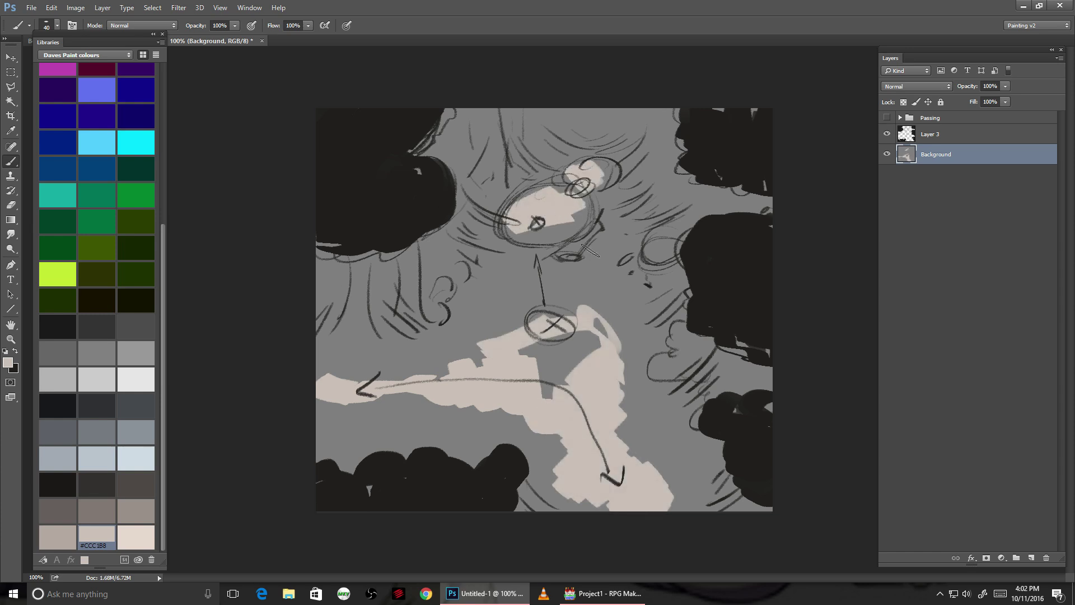
Extend the light ground tones around the boulder, the clearing and the lower path.
{"action": "mouse_move", "coordinate": [571, 247]}
{"action": "left_mouse_down"}
{"action": "mouse_move", "coordinate": [488, 264]}
{"action": "mouse_move", "coordinate": [560, 305]}
{"action": "mouse_move", "coordinate": [488, 350]}
{"action": "mouse_move", "coordinate": [622, 392]}
{"action": "mouse_move", "coordinate": [336, 425]}
{"action": "mouse_move", "coordinate": [504, 420]}
{"action": "left_mouse_up"}
{"action": "mouse_move", "coordinate": [509, 143]}
{"action": "left_mouse_down"}
{"action": "mouse_move", "coordinate": [543, 170]}
{"action": "mouse_move", "coordinate": [493, 125]}
{"action": "mouse_move", "coordinate": [555, 142]}
{"action": "mouse_move", "coordinate": [645, 141]}
{"action": "mouse_move", "coordinate": [612, 187]}
{"action": "mouse_move", "coordinate": [647, 171]}
{"action": "mouse_move", "coordinate": [654, 247]}
{"action": "left_mouse_up"}
{"action": "mouse_move", "coordinate": [644, 437]}
{"action": "left_mouse_down"}
{"action": "mouse_move", "coordinate": [504, 493]}
{"action": "mouse_move", "coordinate": [560, 448]}
{"action": "left_mouse_up"}
Paint shadows under the left tree with #66605C and along the right side of the clearing with #45494D.
{"action": "left_click", "coordinate": [57, 510]}
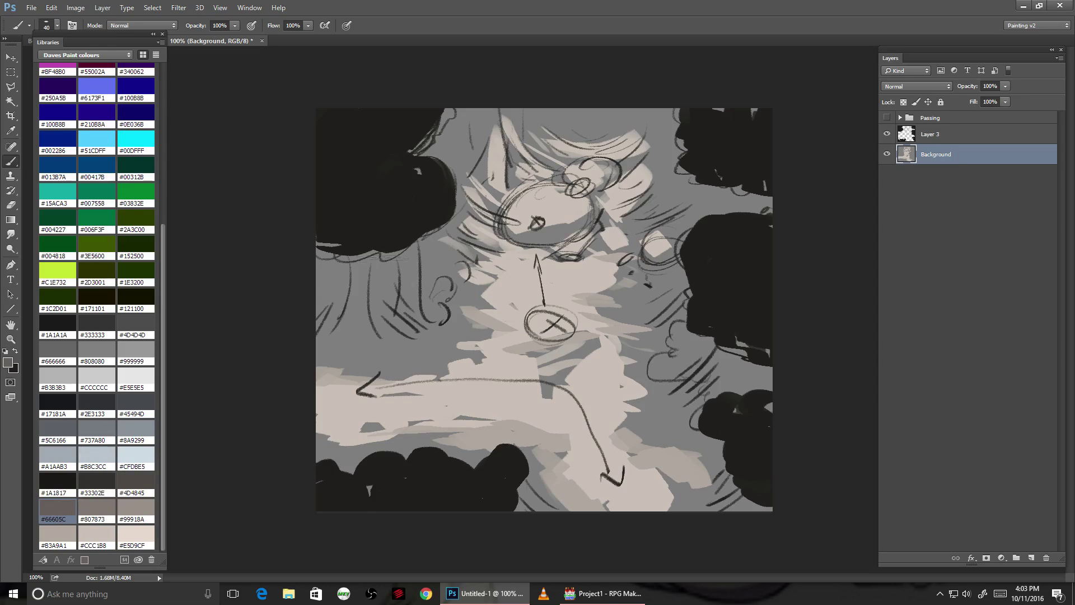
{"action": "left_click_drag", "start_coordinate": [336, 252], "coordinate": [392, 313]}
{"action": "mouse_move", "coordinate": [415, 235]}
{"action": "left_mouse_down"}
{"action": "mouse_move", "coordinate": [410, 304]}
{"action": "mouse_move", "coordinate": [315, 311]}
{"action": "mouse_move", "coordinate": [383, 348]}
{"action": "mouse_move", "coordinate": [358, 310]}
{"action": "mouse_move", "coordinate": [368, 272]}
{"action": "mouse_move", "coordinate": [409, 279]}
{"action": "mouse_move", "coordinate": [373, 261]}
{"action": "mouse_move", "coordinate": [336, 264]}
{"action": "left_mouse_up"}
{"action": "left_click", "coordinate": [135, 406]}
{"action": "mouse_move", "coordinate": [728, 191]}
{"action": "left_mouse_down"}
{"action": "mouse_move", "coordinate": [745, 381]}
{"action": "mouse_move", "coordinate": [448, 112]}
{"action": "mouse_move", "coordinate": [493, 364]}
{"action": "left_mouse_up"}
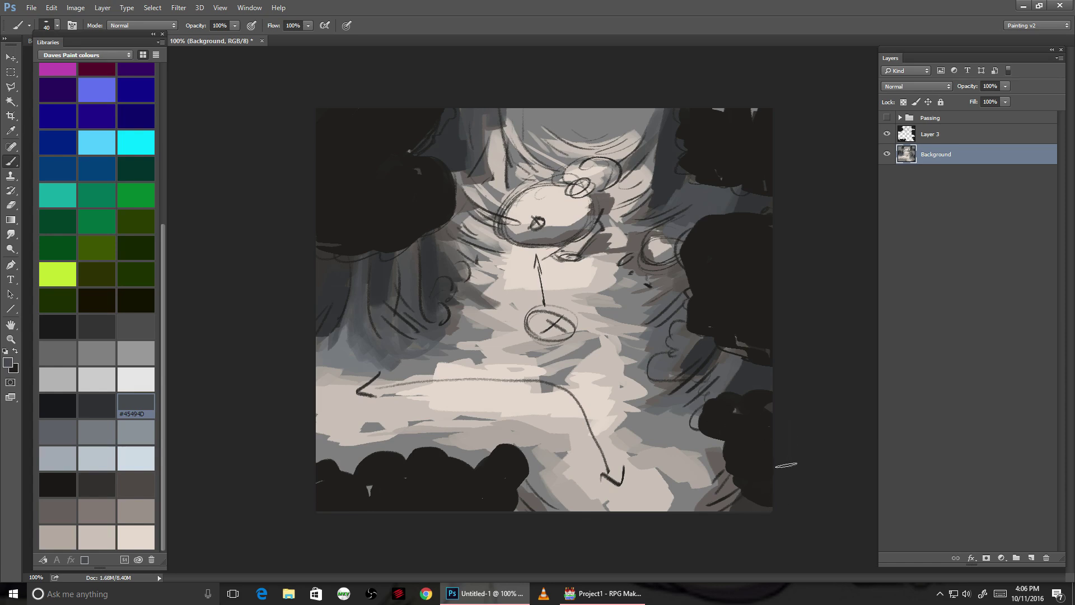
Tone down the lower path and clearing ground with #807873, and pick the light #E5D9CF swatch.
{"action": "left_click", "coordinate": [96, 511]}
{"action": "mouse_move", "coordinate": [521, 493]}
{"action": "left_mouse_down"}
{"action": "mouse_move", "coordinate": [711, 364]}
{"action": "mouse_move", "coordinate": [336, 392]}
{"action": "left_mouse_up"}
{"action": "mouse_move", "coordinate": [417, 268]}
{"action": "left_mouse_down"}
{"action": "mouse_move", "coordinate": [417, 320]}
{"action": "mouse_move", "coordinate": [386, 392]}
{"action": "mouse_move", "coordinate": [549, 403]}
{"action": "left_mouse_up"}
{"action": "left_click_drag", "start_coordinate": [392, 426], "coordinate": [638, 470]}
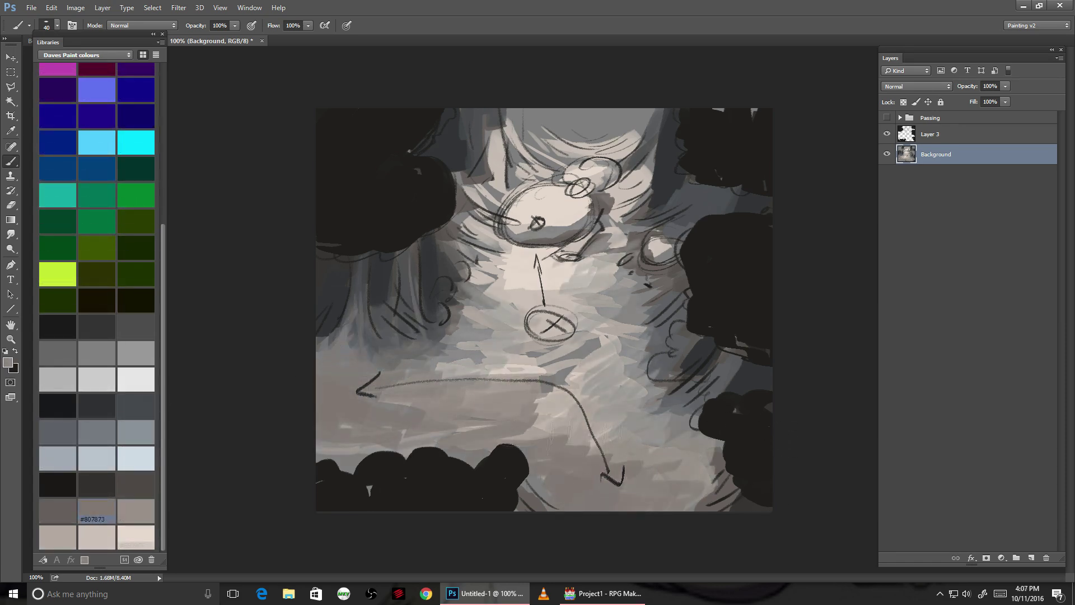
{"action": "left_click_drag", "start_coordinate": [436, 336], "coordinate": [695, 476]}
{"action": "left_click", "coordinate": [136, 536]}
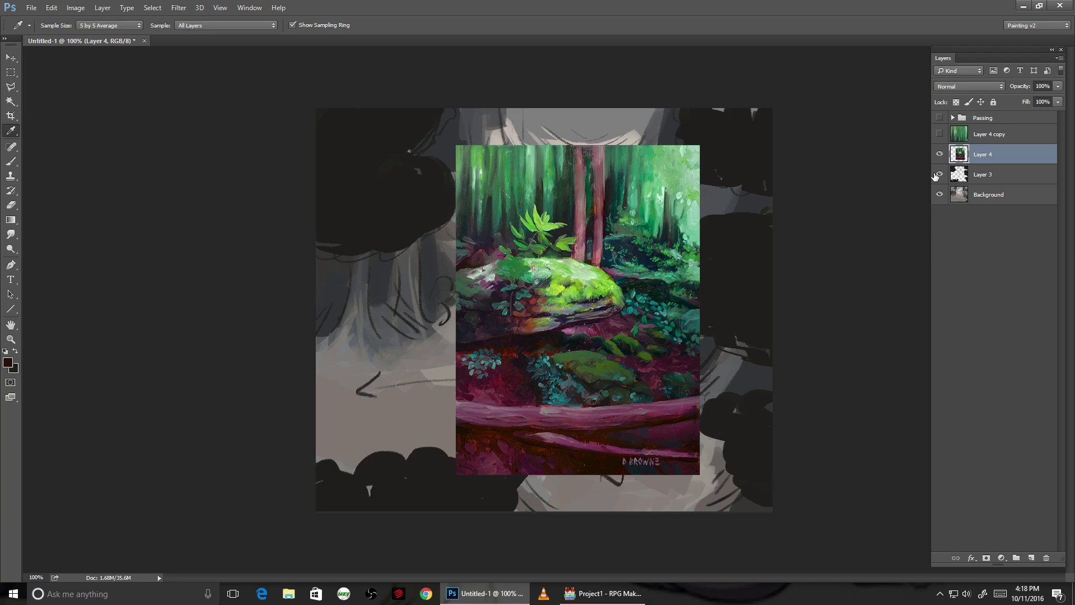
Hide the reference painting, add a new layer above Layer 3 in Color blend mode, and paint dark brown across the scene.
{"action": "left_click", "coordinate": [939, 155]}
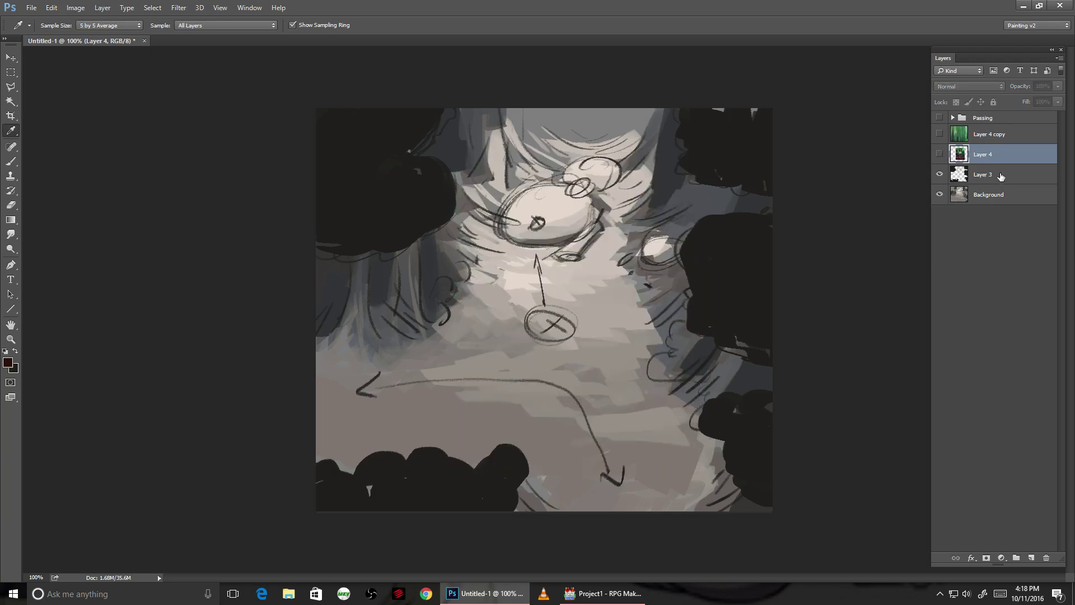
{"action": "left_click", "coordinate": [1001, 176]}
{"action": "left_click", "coordinate": [1032, 558]}
{"action": "left_click", "coordinate": [968, 86]}
{"action": "left_click", "coordinate": [952, 297]}
{"action": "key", "text": "b"}
{"action": "mouse_move", "coordinate": [667, 291]}
{"action": "left_mouse_down"}
{"action": "mouse_move", "coordinate": [702, 392]}
{"action": "mouse_move", "coordinate": [746, 372]}
{"action": "mouse_move", "coordinate": [720, 493]}
{"action": "mouse_move", "coordinate": [593, 486]}
{"action": "mouse_move", "coordinate": [816, 391]}
{"action": "mouse_move", "coordinate": [694, 324]}
{"action": "mouse_move", "coordinate": [384, 317]}
{"action": "mouse_move", "coordinate": [358, 247]}
{"action": "mouse_move", "coordinate": [439, 96]}
{"action": "mouse_move", "coordinate": [396, 240]}
{"action": "left_mouse_up"}
Sample a color from the reference painting on Layer 4 and brush it over the boulder on Layer 5.
{"action": "left_click", "coordinate": [939, 154]}
{"action": "left_click", "coordinate": [983, 154]}
{"action": "key", "text": "i"}
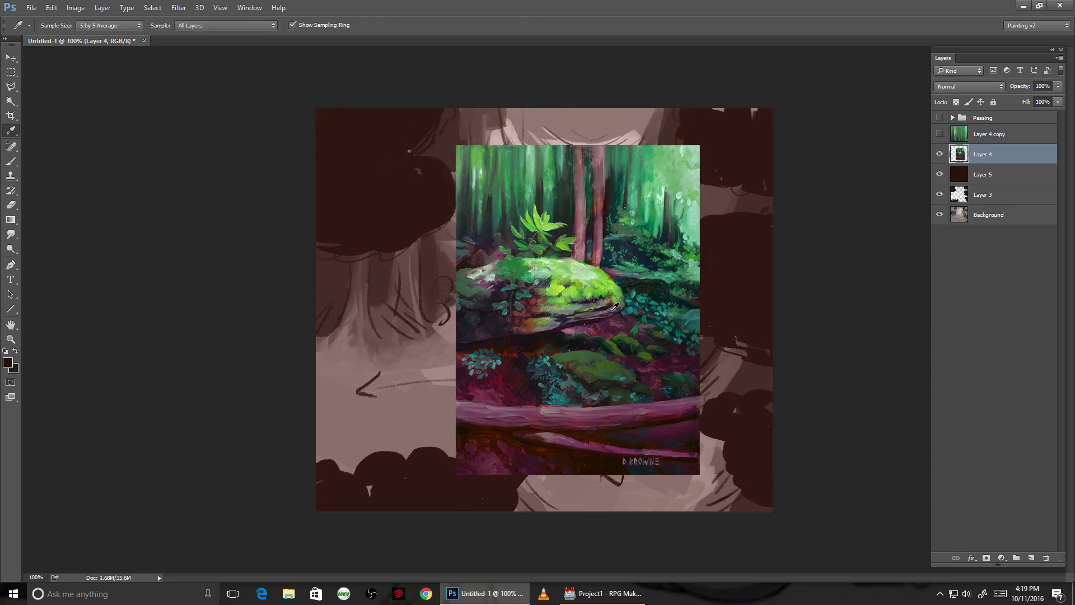
{"action": "left_click", "coordinate": [940, 157]}
{"action": "left_click", "coordinate": [962, 178]}
{"action": "key", "text": "b"}
{"action": "mouse_move", "coordinate": [586, 193]}
{"action": "left_mouse_down"}
{"action": "mouse_move", "coordinate": [526, 218]}
{"action": "mouse_move", "coordinate": [569, 176]}
{"action": "mouse_move", "coordinate": [593, 170]}
{"action": "mouse_move", "coordinate": [507, 220]}
{"action": "left_mouse_up"}
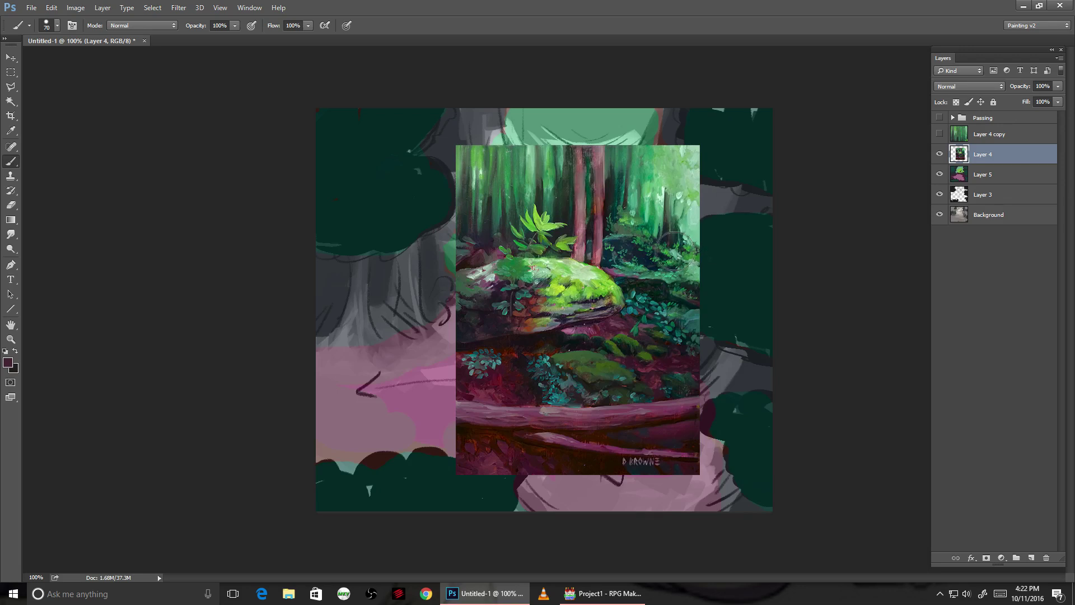
Hide the reference painting and blur the color patches on Layer 5 with the last used filter.
{"action": "left_click", "coordinate": [940, 154]}
{"action": "left_click", "coordinate": [982, 175]}
{"action": "key", "text": "ctrl+alt+f"}
{"action": "left_click_drag", "start_coordinate": [788, 371], "coordinate": [835, 379]}
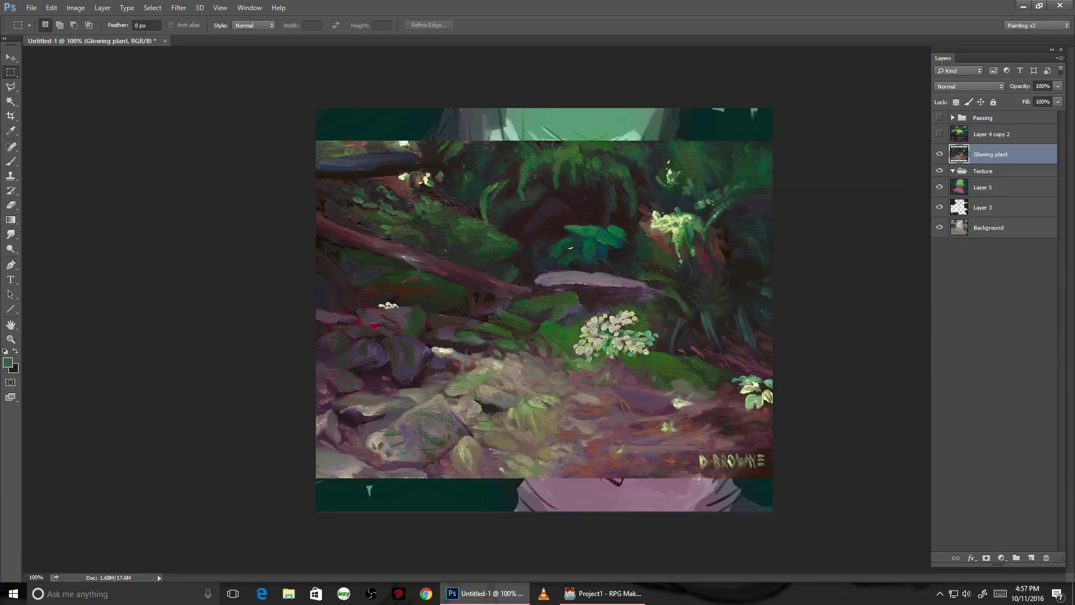
Copy the rocky ground section of the Glowing plant painting to a new layer in Luminosity mode, hiding the source painting.
{"action": "left_click_drag", "start_coordinate": [698, 478], "coordinate": [415, 345]}
{"action": "key", "text": "ctrl+j"}
{"action": "left_click", "coordinate": [940, 174]}
{"action": "left_click", "coordinate": [951, 83]}
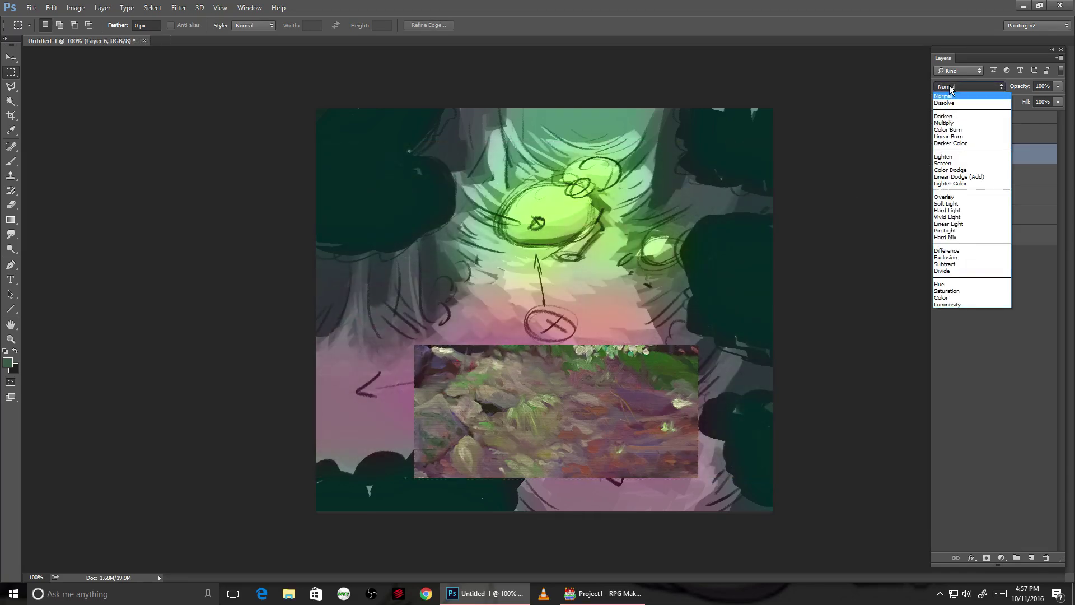
{"action": "left_click", "coordinate": [963, 301]}
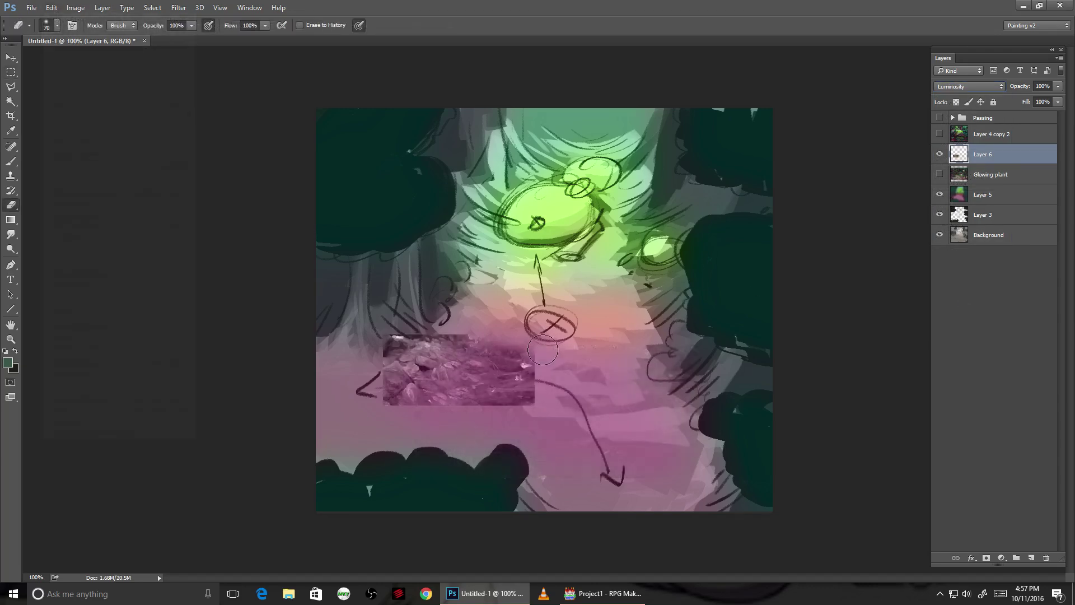
Erase the hard edges of the Layer 6 texture patch and lighten it with the Levels output shadows and midtones.
{"action": "mouse_move", "coordinate": [537, 358]}
{"action": "left_mouse_down"}
{"action": "mouse_move", "coordinate": [540, 400]}
{"action": "mouse_move", "coordinate": [549, 363]}
{"action": "left_mouse_up"}
{"action": "left_click_drag", "start_coordinate": [549, 364], "coordinate": [550, 379]}
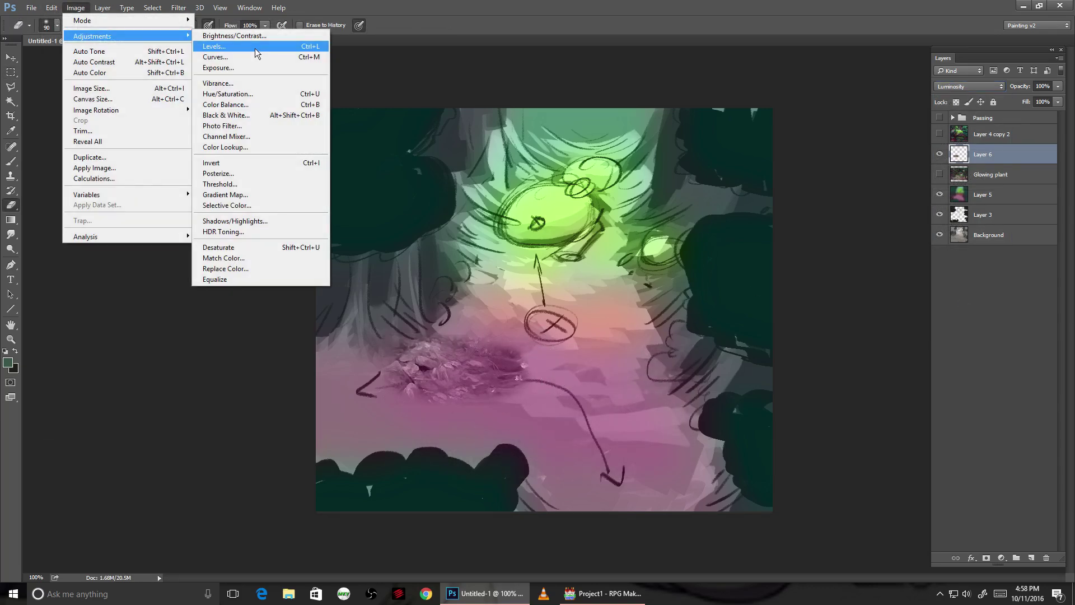
{"action": "left_click", "coordinate": [223, 46]}
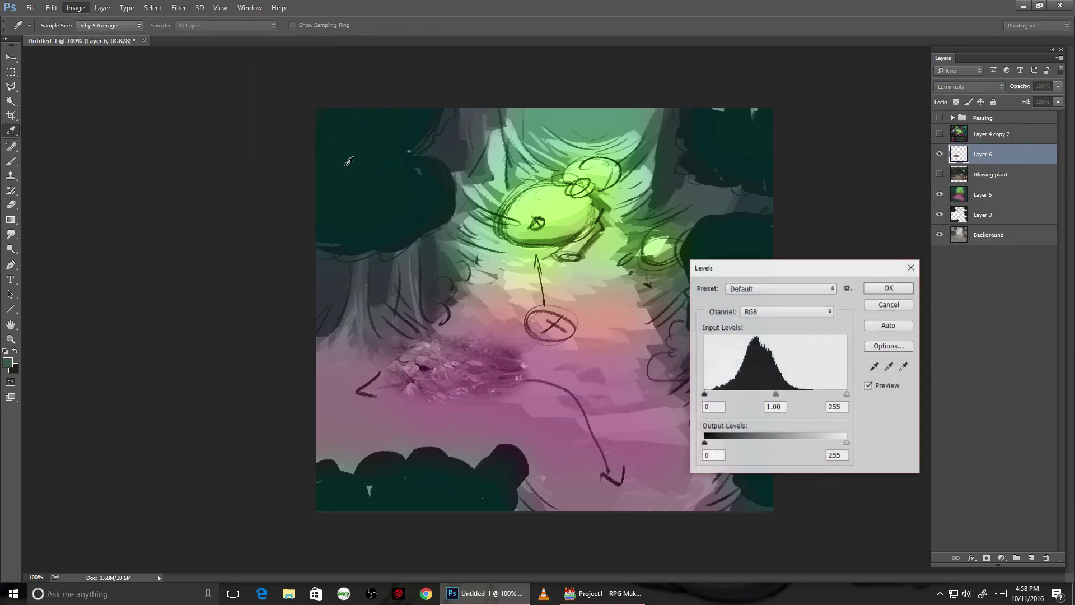
{"action": "left_click_drag", "start_coordinate": [707, 443], "coordinate": [705, 443]}
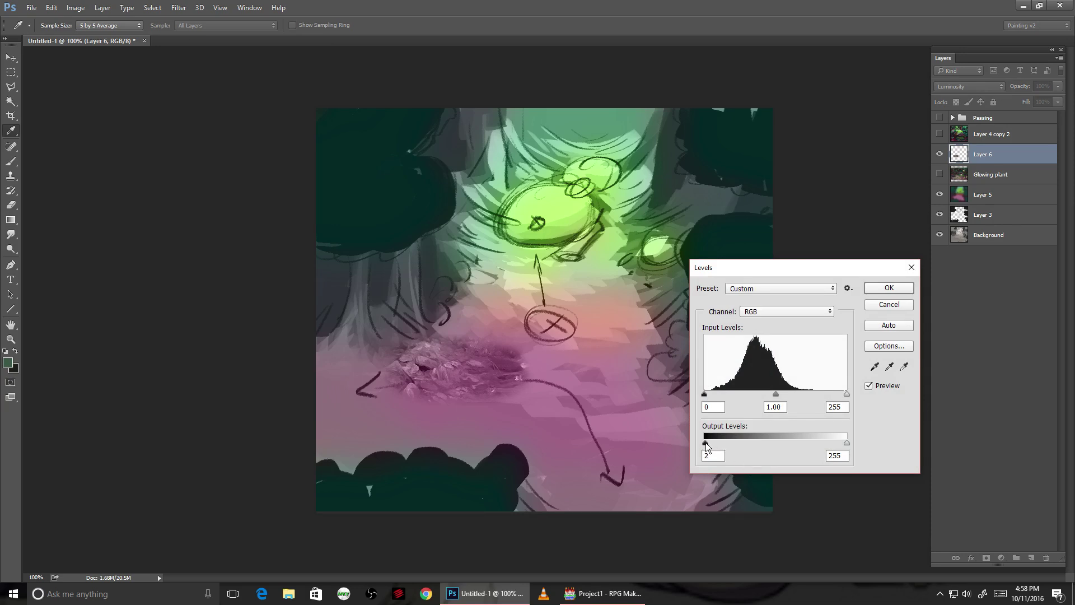
{"action": "left_click_drag", "start_coordinate": [776, 396], "coordinate": [769, 396]}
{"action": "key", "text": "Return"}
Place a copy of the rocky texture patch over the lower-right end of the path.
{"action": "key", "text": "v"}
{"action": "left_click_drag", "start_coordinate": [469, 311], "coordinate": [680, 398]}
{"action": "key", "text": "w"}
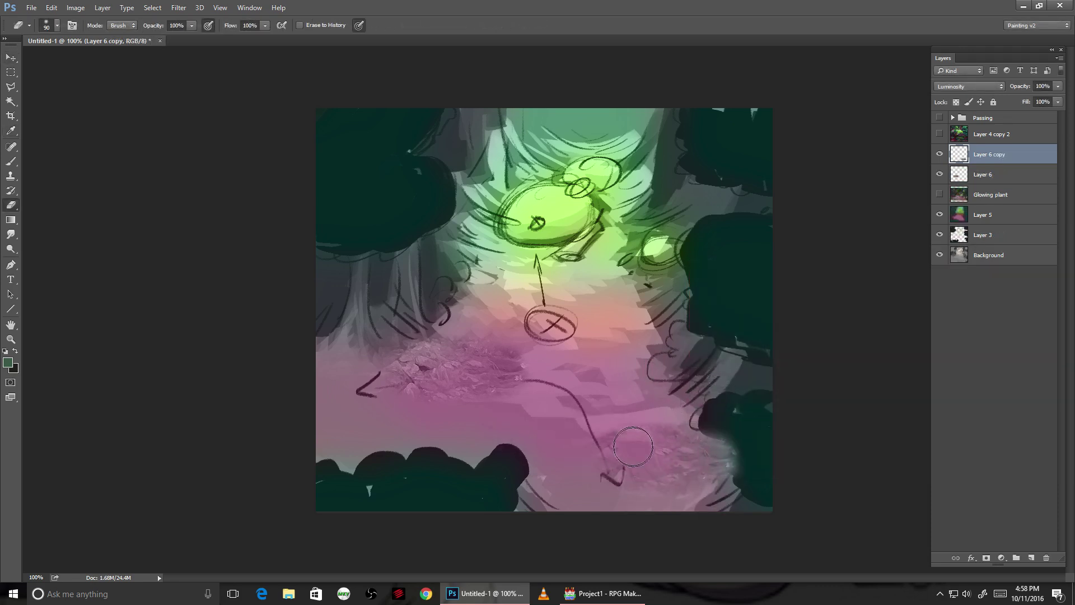
{"action": "key", "text": "Delete"}
{"action": "left_click", "coordinate": [986, 215]}
{"action": "left_click", "coordinate": [940, 215]}
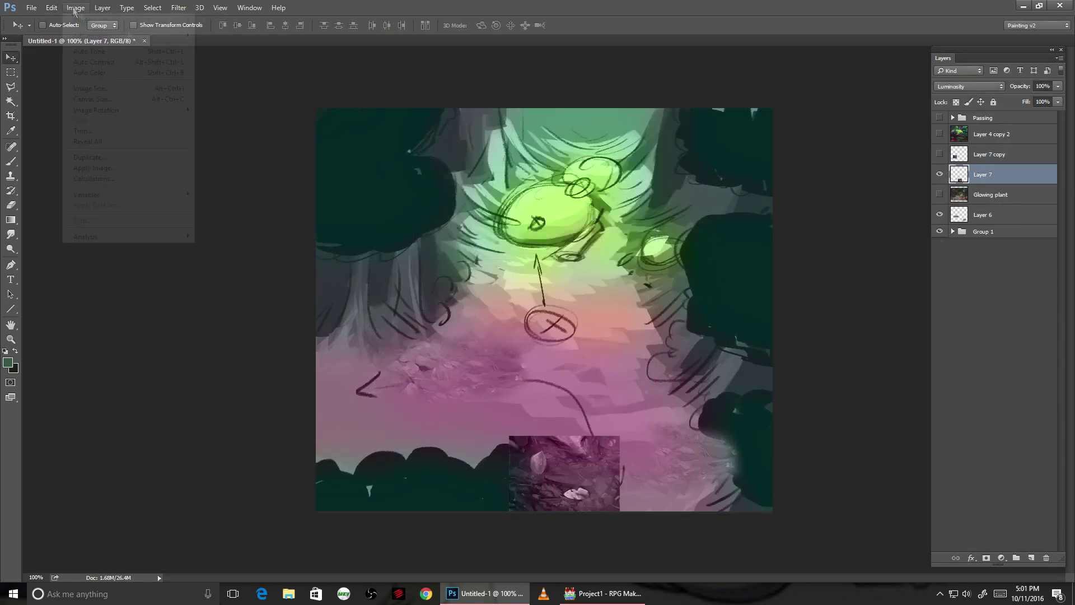
Open the Levels adjustment for the dark leaf texture patch on Layer 7.
{"action": "key", "text": "ctrl+l"}
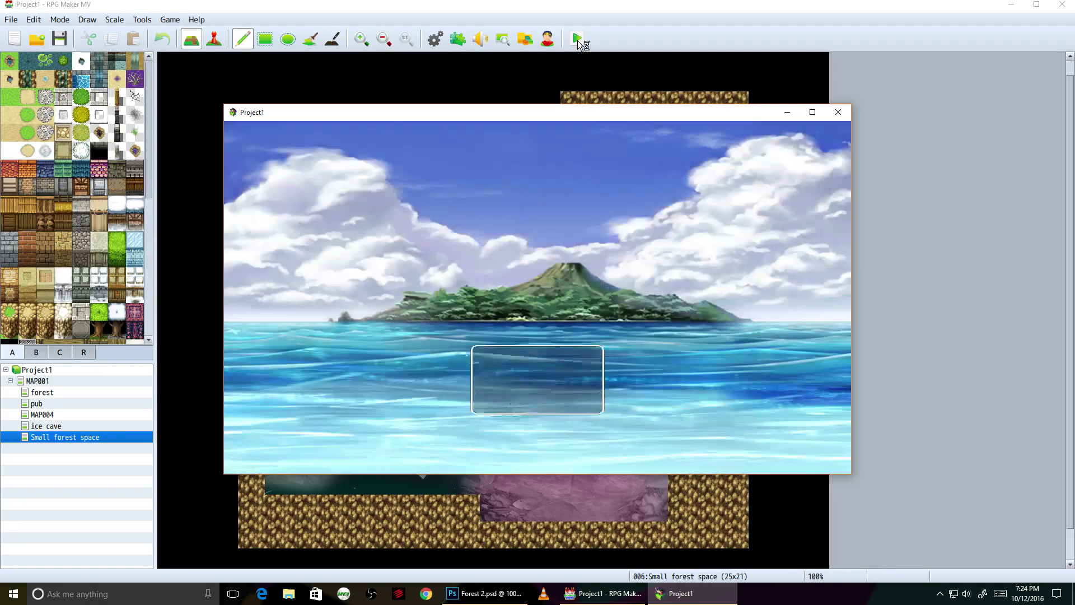
Start a new game in the RPG Maker MV playtest and walk the character up to the green boulder.
{"action": "key", "text": "Return"}
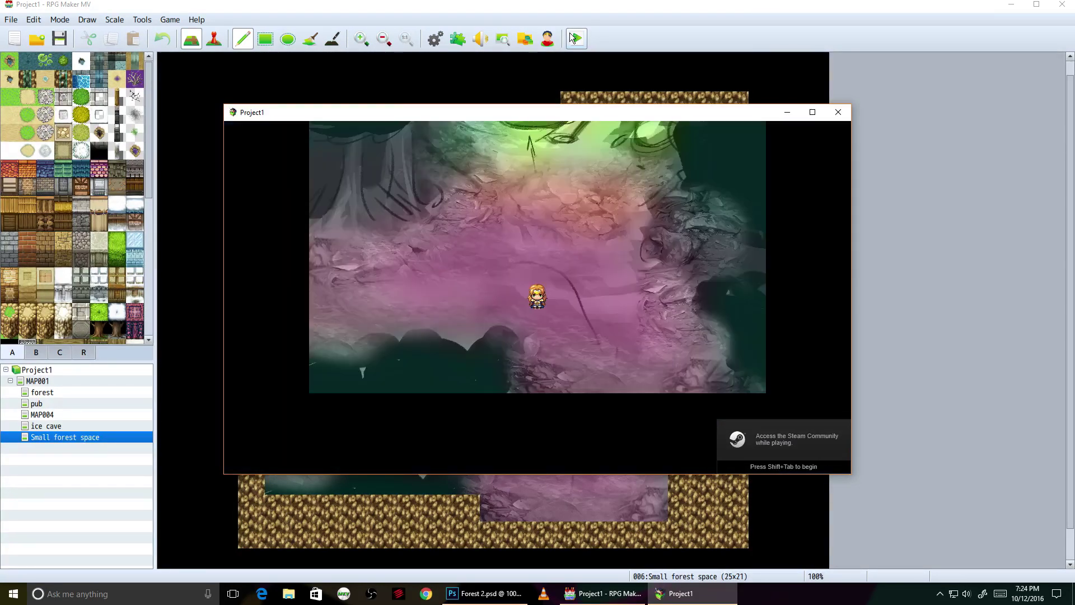
{"action": "key", "text": "Up"}
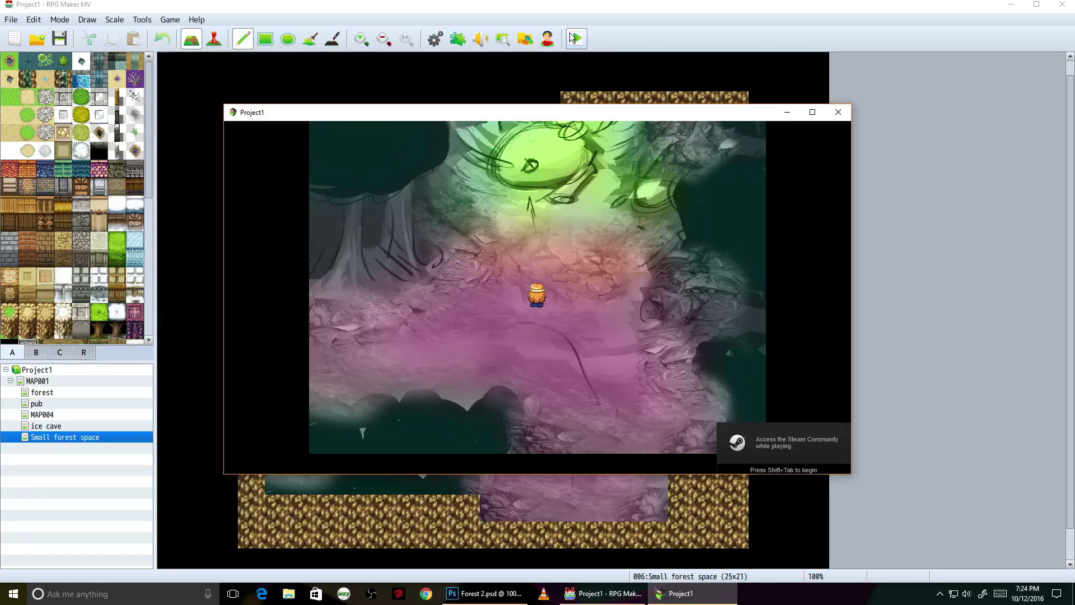
{"action": "key", "text": "Left"}
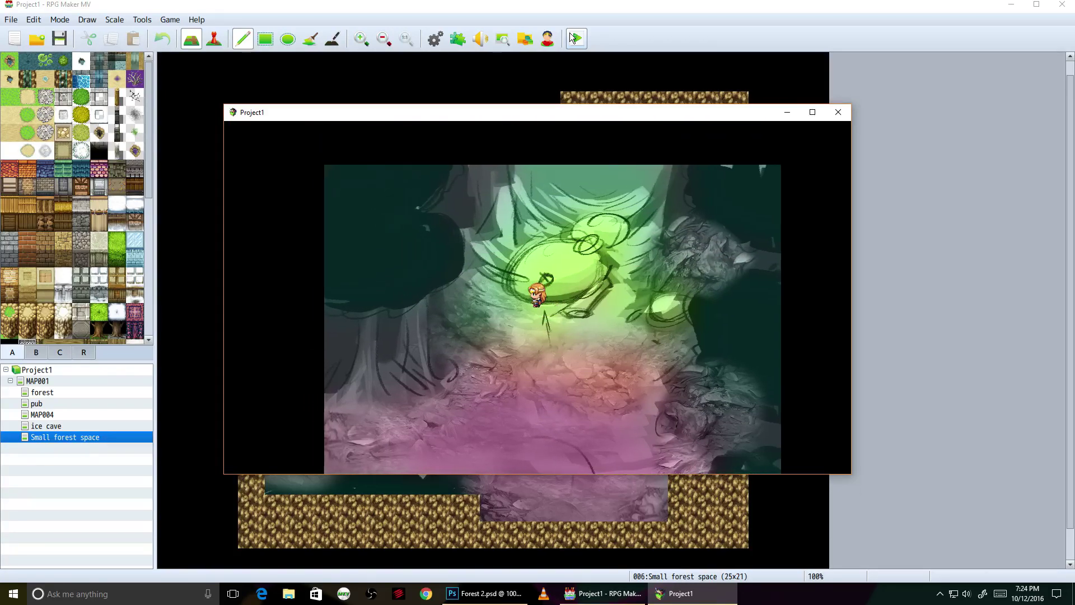
Walk the character around the dark tree canopy beside the green boulder to test the map.
{"action": "key", "text": "Up"}
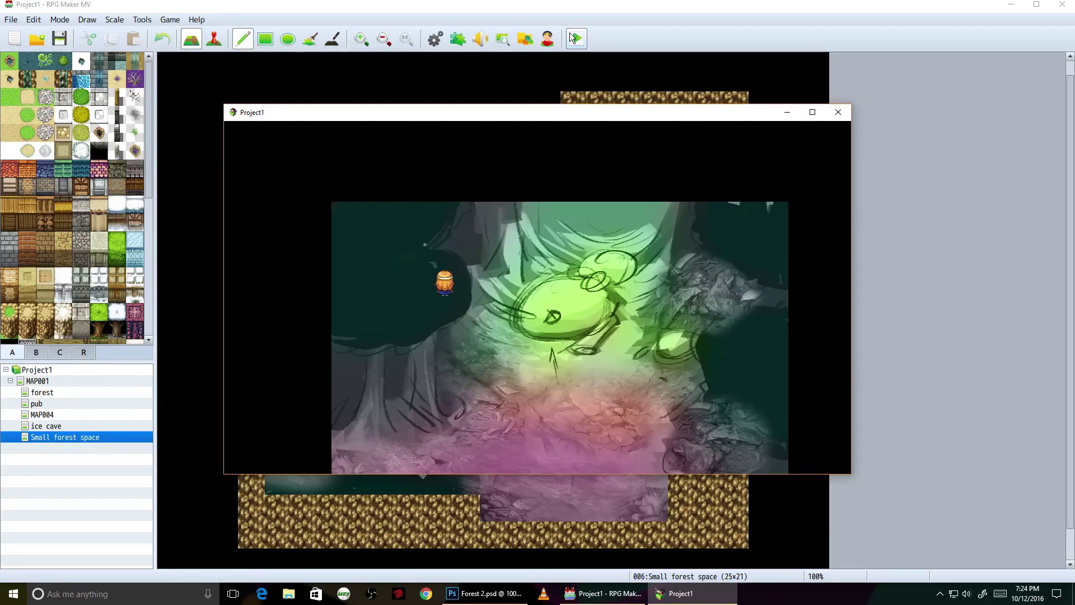
{"action": "key", "text": "Down"}
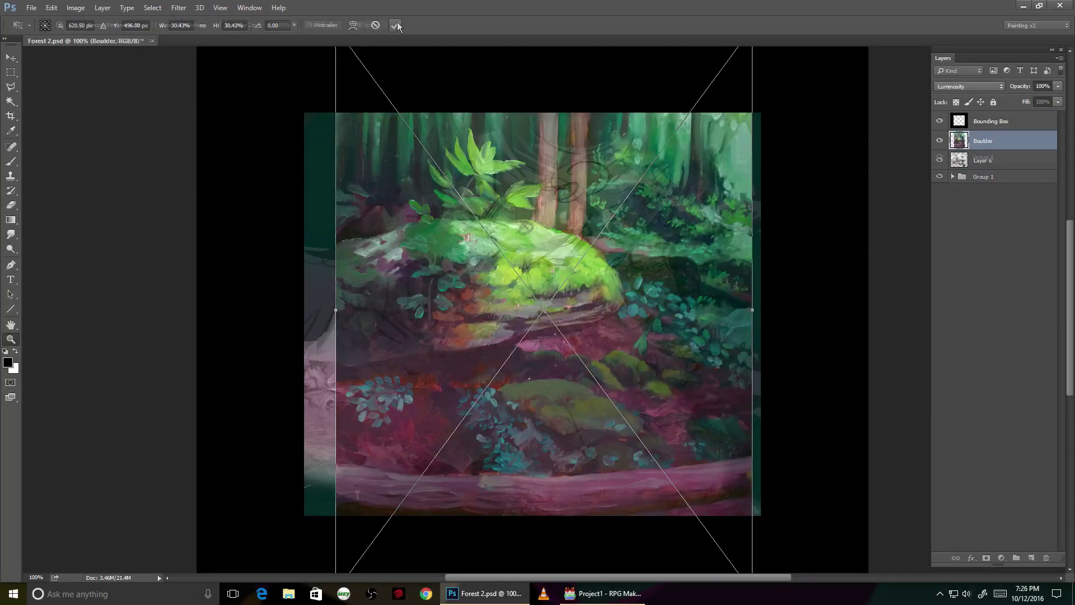
Copy the mossy boulder area of the Boulder layer to a new layer and transform it over the sketched large boulder.
{"action": "left_click", "coordinate": [11, 73]}
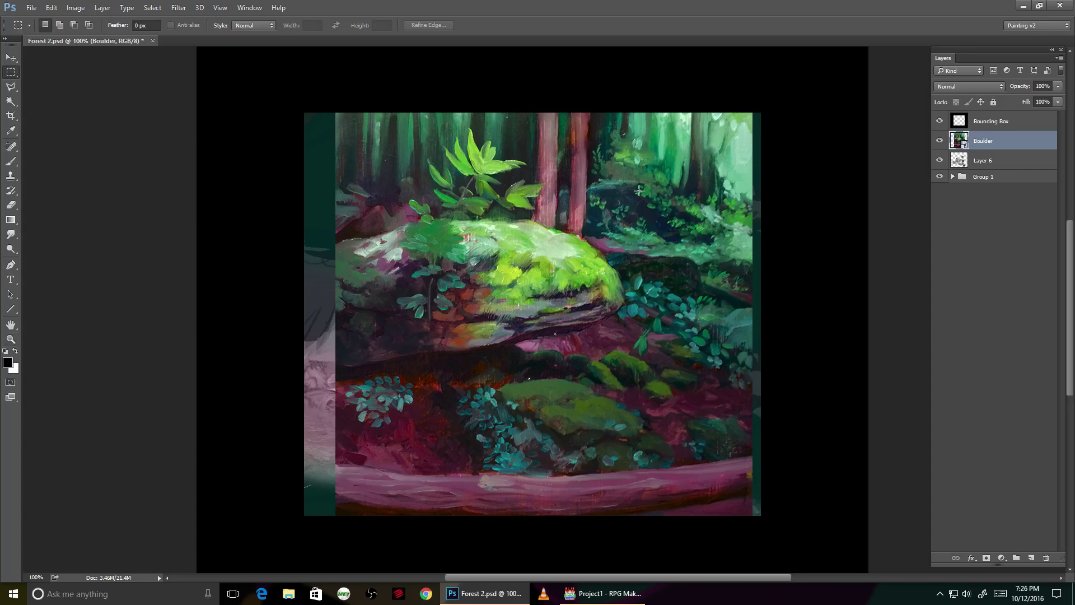
{"action": "key", "text": "ctrl+j"}
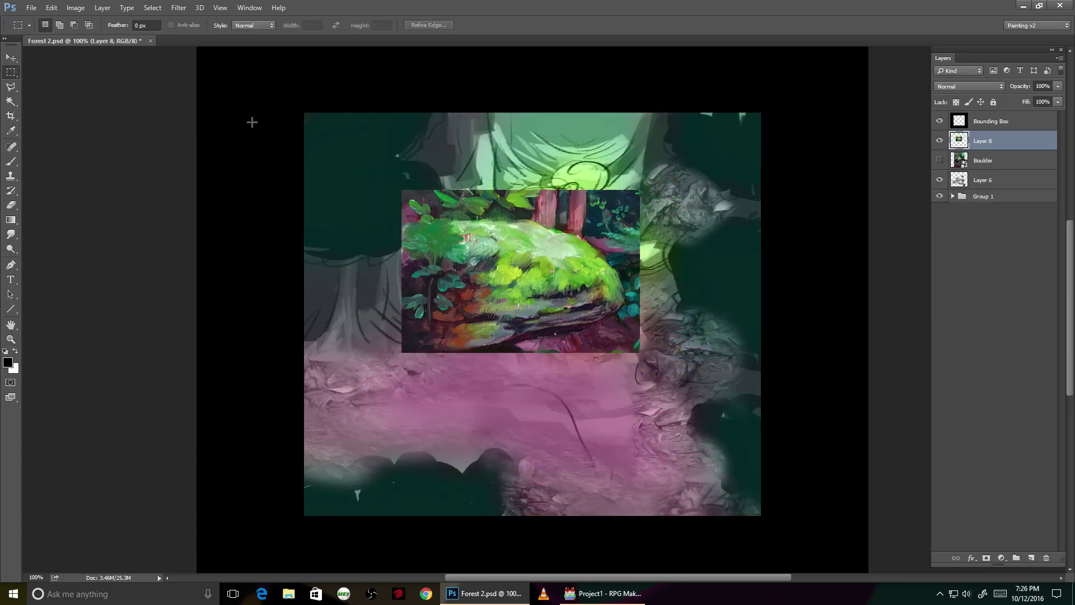
{"action": "key", "text": "ctrl+t"}
{"action": "left_click_drag", "start_coordinate": [401, 189], "coordinate": [383, 230]}
{"action": "key", "text": "Return"}
Erase the background around the mossy boulder patch and reshape the piece to follow the sketch.
{"action": "key", "text": "e"}
{"action": "mouse_move", "coordinate": [414, 336]}
{"action": "left_mouse_down"}
{"action": "mouse_move", "coordinate": [504, 252]}
{"action": "mouse_move", "coordinate": [560, 224]}
{"action": "mouse_move", "coordinate": [576, 192]}
{"action": "left_mouse_up"}
{"action": "key", "text": "z"}
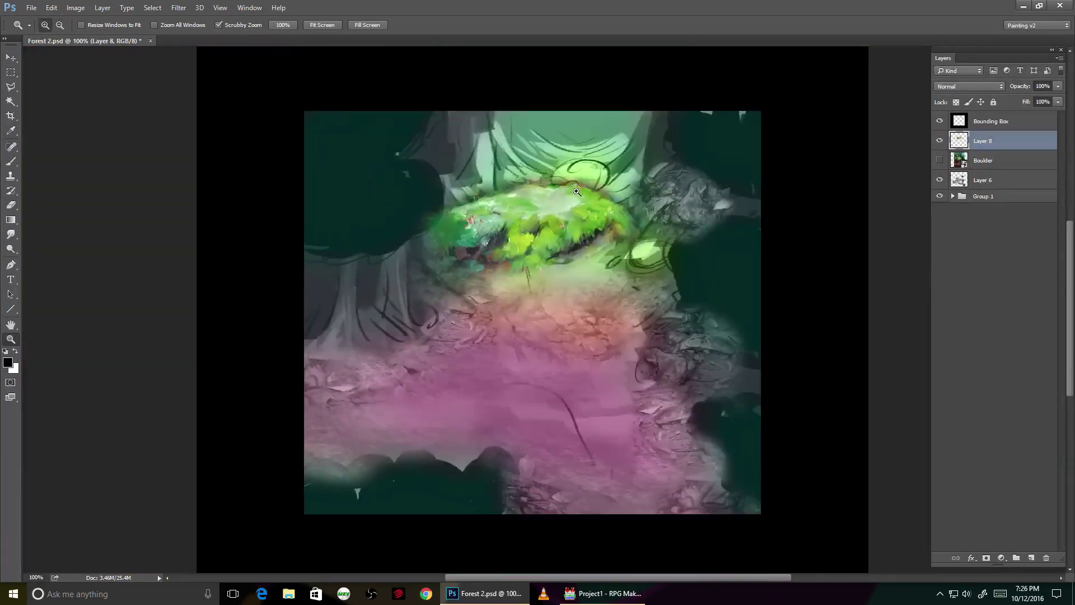
{"action": "left_click", "coordinate": [576, 192]}
{"action": "left_click", "coordinate": [51, 7]}
{"action": "left_click", "coordinate": [159, 223]}
{"action": "left_click_drag", "start_coordinate": [493, 258], "coordinate": [647, 247]}
{"action": "key", "text": "Return"}
{"action": "key", "text": "v"}
{"action": "key", "text": "Return"}
Adjust the patch's tones with Levels and duplicate it with the Normal blend mode.
{"action": "key", "text": "ctrl+l"}
{"action": "left_click_drag", "start_coordinate": [169, 260], "coordinate": [171, 263]}
{"action": "left_click", "coordinate": [285, 153]}
{"action": "key", "text": "ctrl+j"}
{"action": "key", "text": "shift+alt+n"}
Brush over the lower right side of the large boulder with an enlarged brush.
{"action": "key", "text": "b"}
{"action": "key", "text": "bracketright"}
{"action": "key", "text": "bracketright"}
{"action": "left_click_drag", "start_coordinate": [504, 280], "coordinate": [594, 252]}
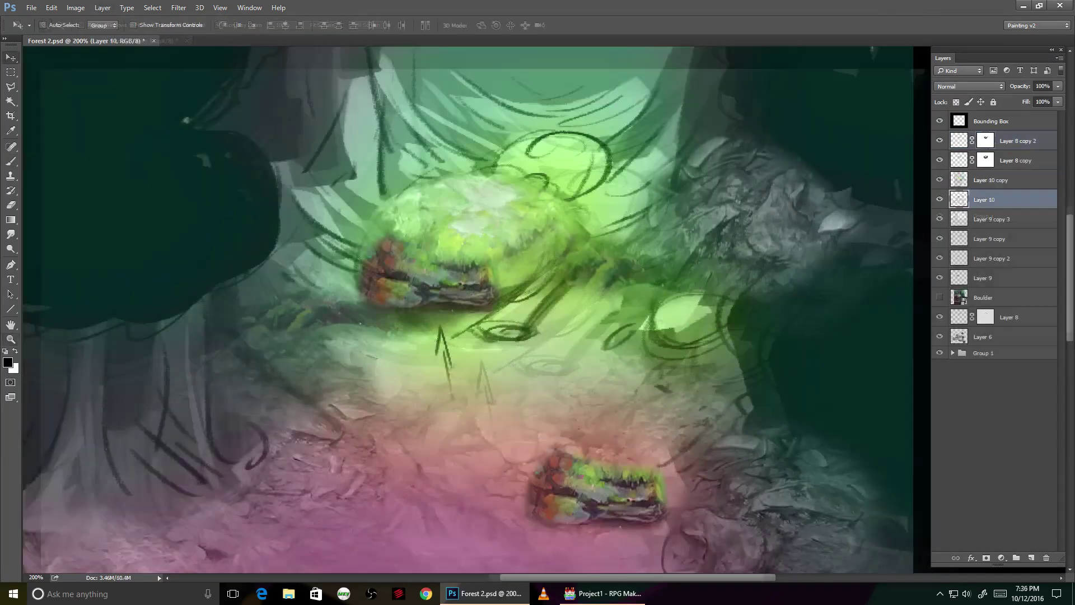
Adjust the boulder's rocky front face on Layer 10 with Levels and duplicate it with the Normal blend mode.
{"action": "key", "text": "ctrl+l"}
{"action": "left_click_drag", "start_coordinate": [227, 278], "coordinate": [145, 140]}
{"action": "key", "text": "Return"}
{"action": "key", "text": "ctrl+j"}
{"action": "key", "text": "shift+alt+n"}
{"action": "key", "text": "v"}
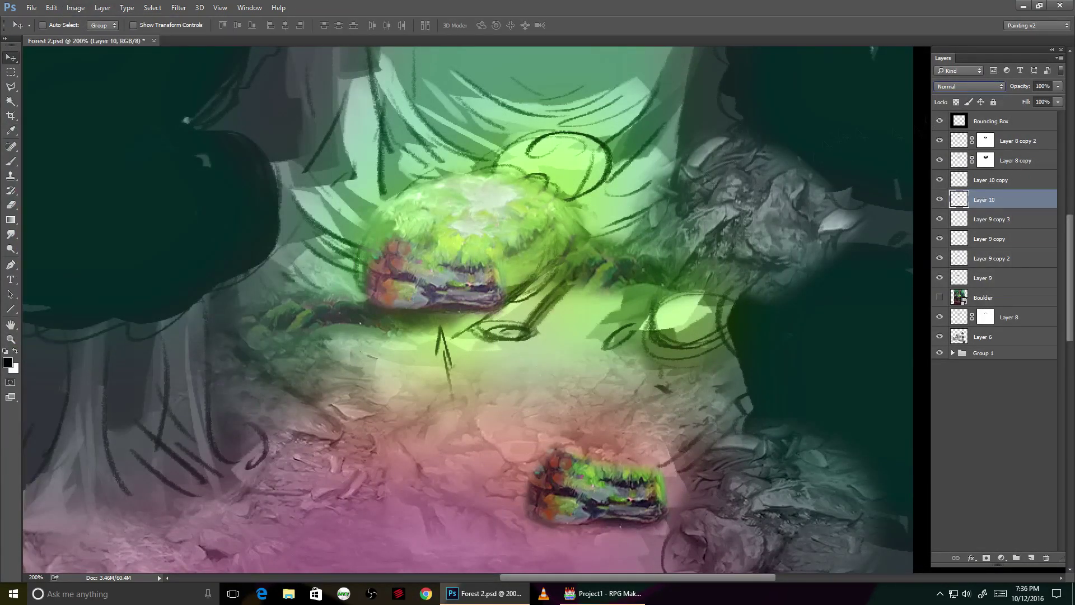
Move the rock face of Layer 10 copy, mirrored, from the path onto the small sketched rock right of the boulder.
{"action": "key", "text": "alt+bracketright"}
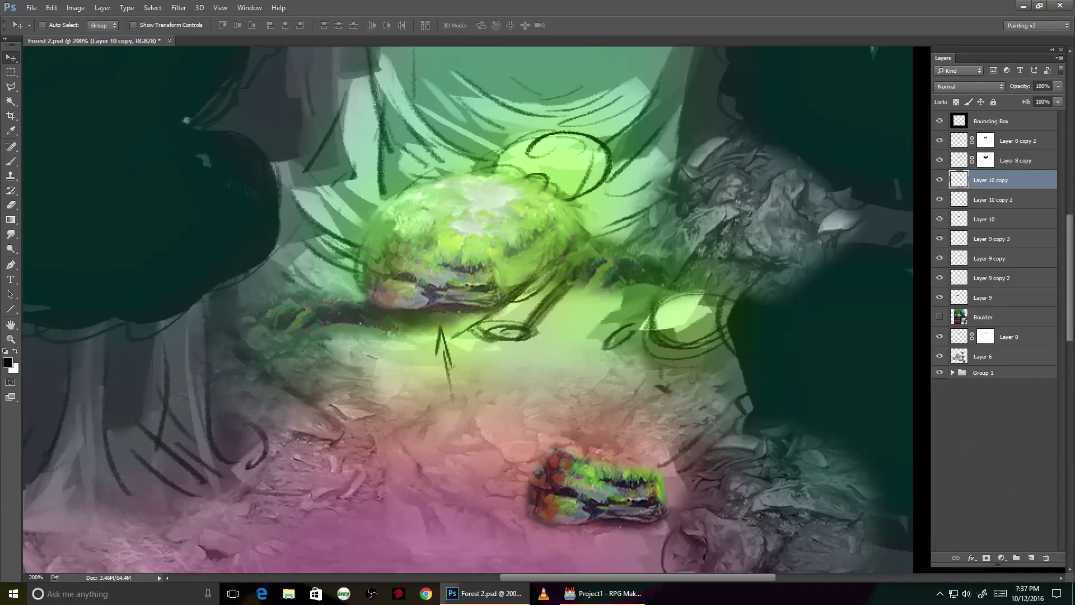
{"action": "key", "text": "ctrl+apostrophe"}
{"action": "left_click_drag", "start_coordinate": [596, 487], "coordinate": [710, 320]}
{"action": "key", "text": "ctrl+apostrophe"}
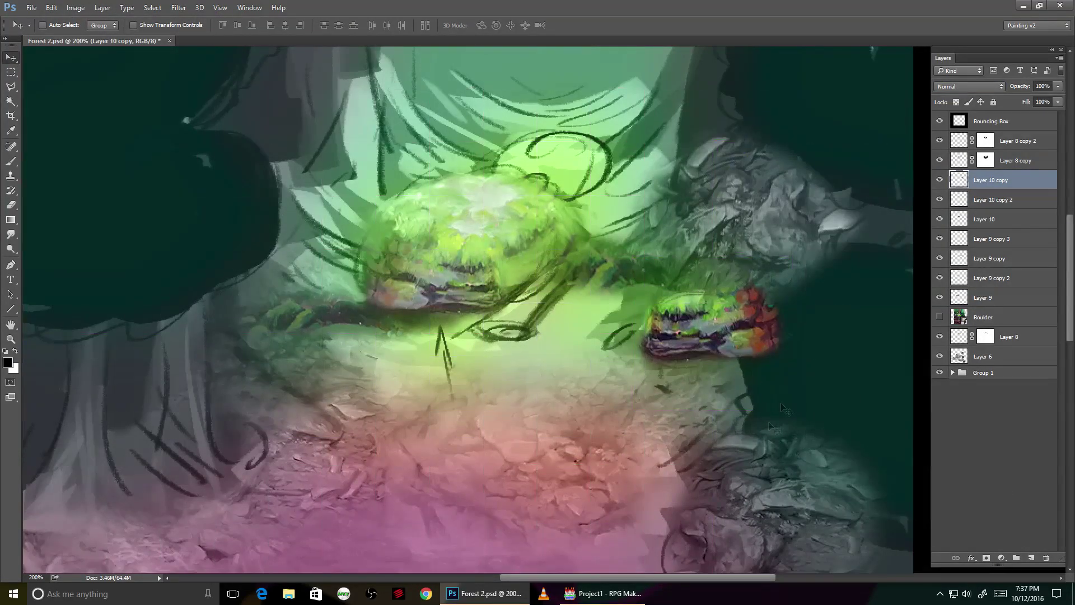
Raise the output shadows of the small right-hand rock with Levels.
{"action": "key", "text": "ctrl+l"}
{"action": "left_click_drag", "start_coordinate": [30, 311], "coordinate": [56, 311]}
{"action": "key", "text": "Return"}
Duplicate the rock layer and place a mossy piece over the smaller boulder behind the large one, using the Luminosity blend mode.
{"action": "key", "text": "ctrl+j"}
{"action": "key", "text": "v"}
{"action": "left_click_drag", "start_coordinate": [711, 325], "coordinate": [554, 168]}
{"action": "key", "text": "shift+alt+y"}
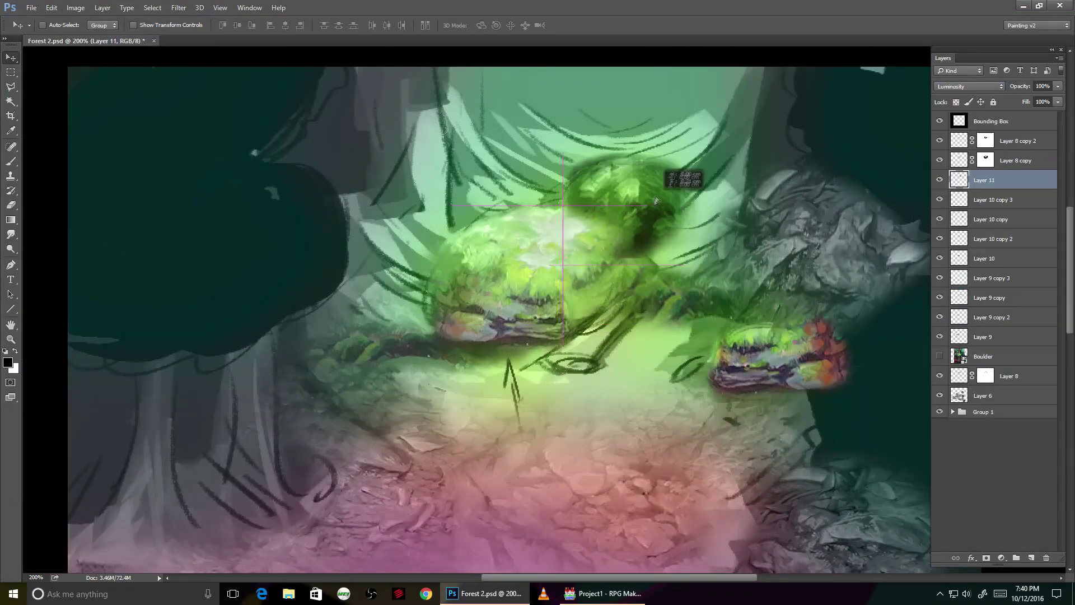
Apply an image adjustment to the smaller back boulder on Layer 11 and erase the dark fringe around it.
{"action": "left_click", "coordinate": [75, 7]}
{"action": "left_click", "coordinate": [224, 23]}
{"action": "left_click", "coordinate": [224, 159]}
{"action": "key", "text": "e"}
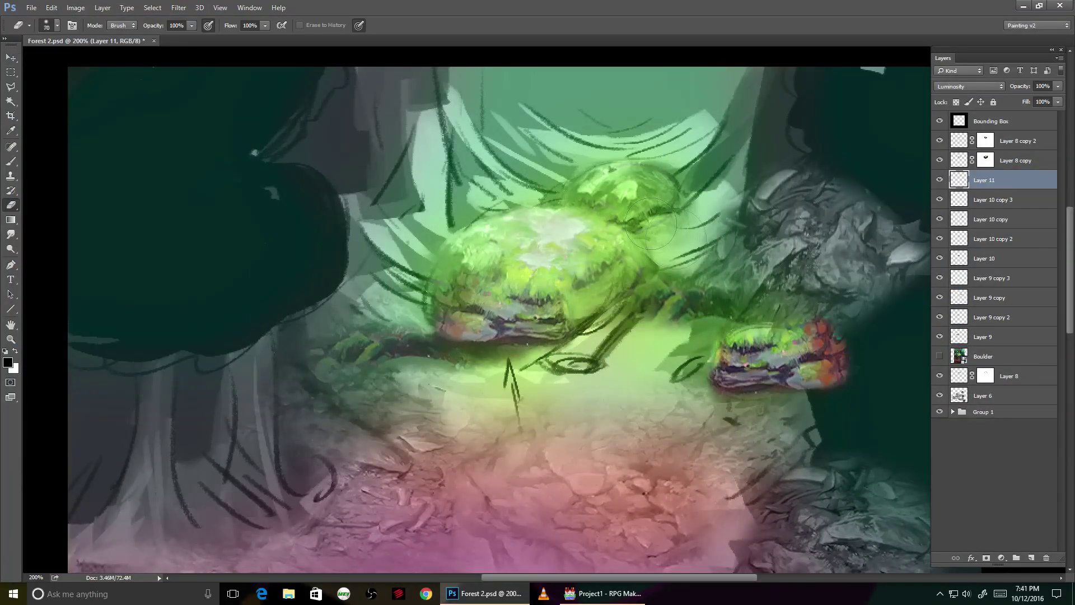
Duplicate the smaller back boulder's layer and change the copy's blend mode to Lighter Color.
{"action": "key", "text": "ctrl+j"}
{"action": "key", "text": "v"}
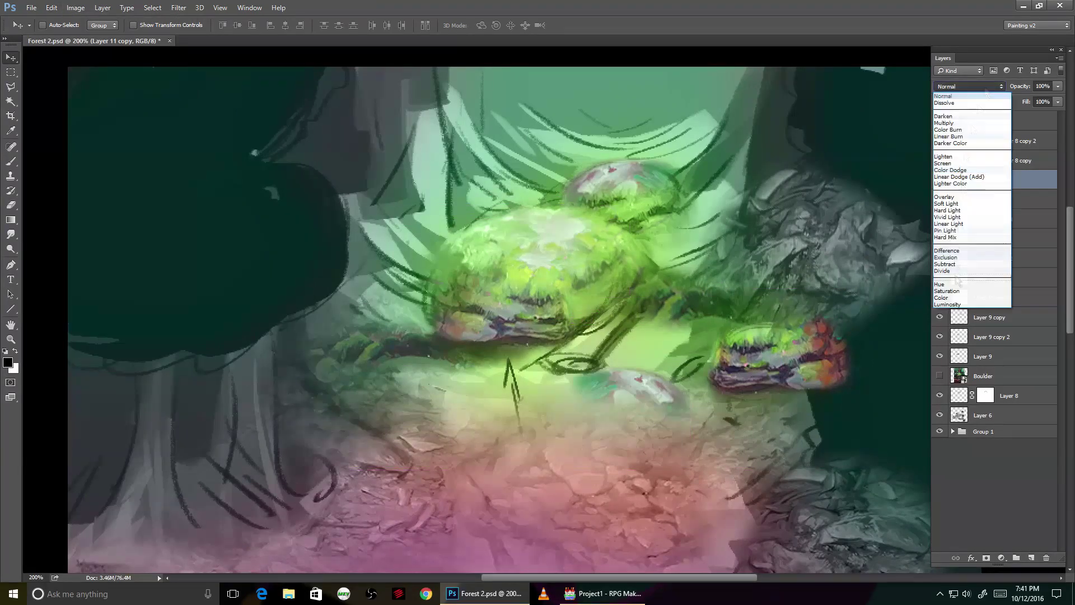
{"action": "left_click", "coordinate": [969, 86]}
{"action": "left_click", "coordinate": [963, 210]}
Duplicate Layer 11 copy and set its Levels to input shadows 56, midtones 1.36 and output highlights 217.
{"action": "key", "text": "ctrl+j"}
{"action": "key", "text": "ctrl+alt+l"}
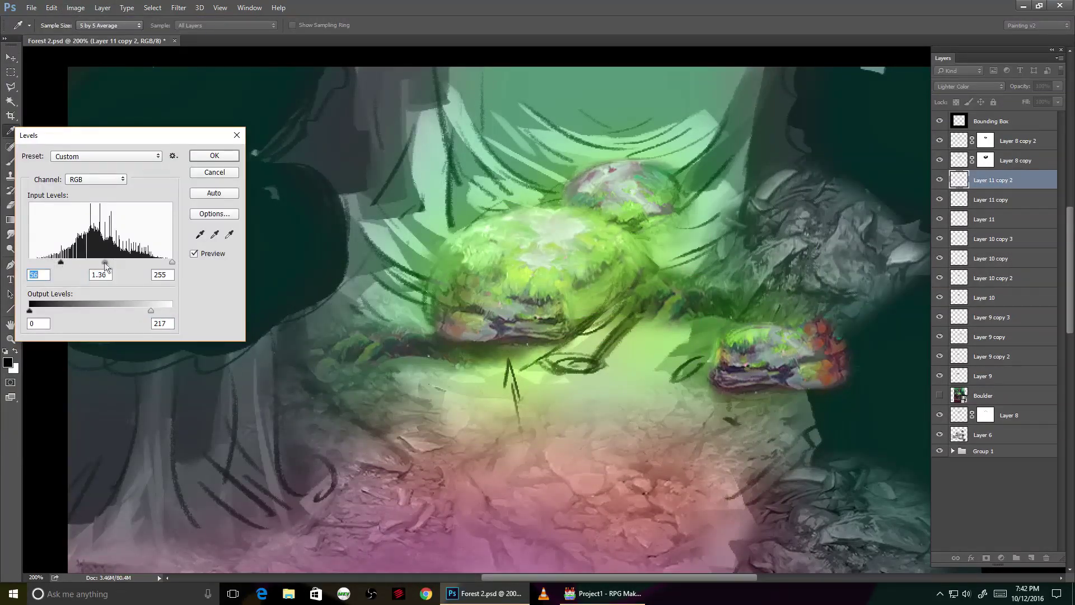
{"action": "key", "text": "Return"}
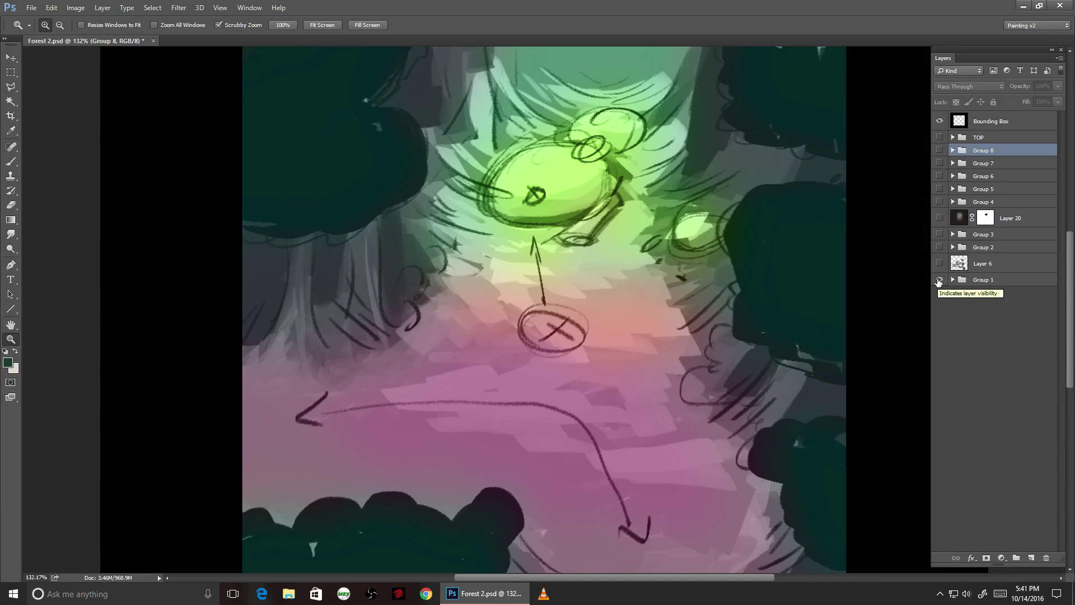
Show all the hidden painting layers and bring a leafy plant cluster from rDcmuIG.png into Forest 2.psd.
{"action": "left_click_drag", "start_coordinate": [939, 281], "coordinate": [941, 141]}
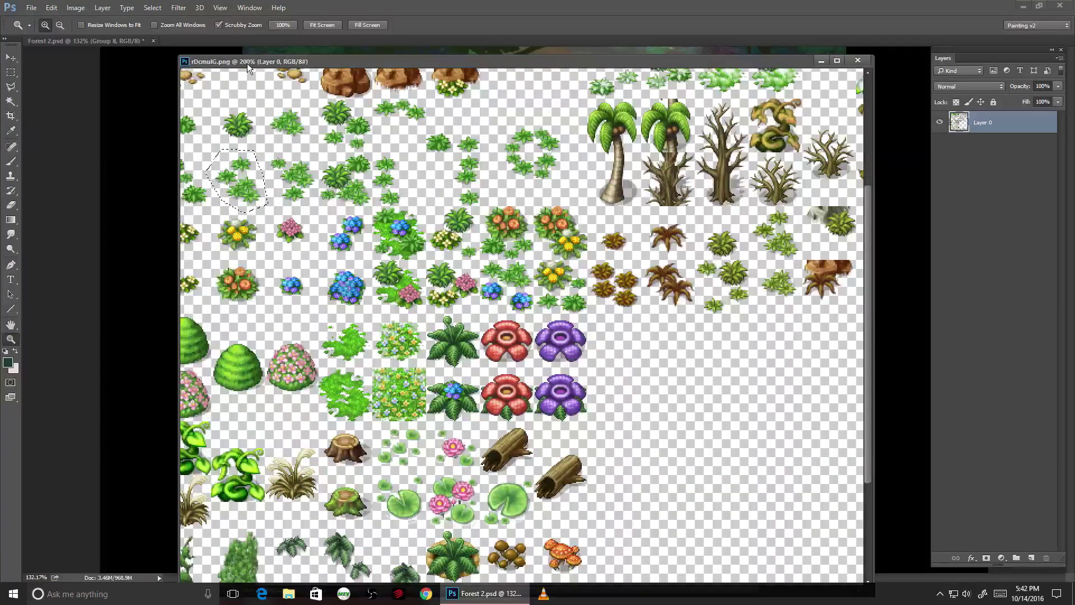
{"action": "left_click_drag", "start_coordinate": [247, 63], "coordinate": [112, 42]}
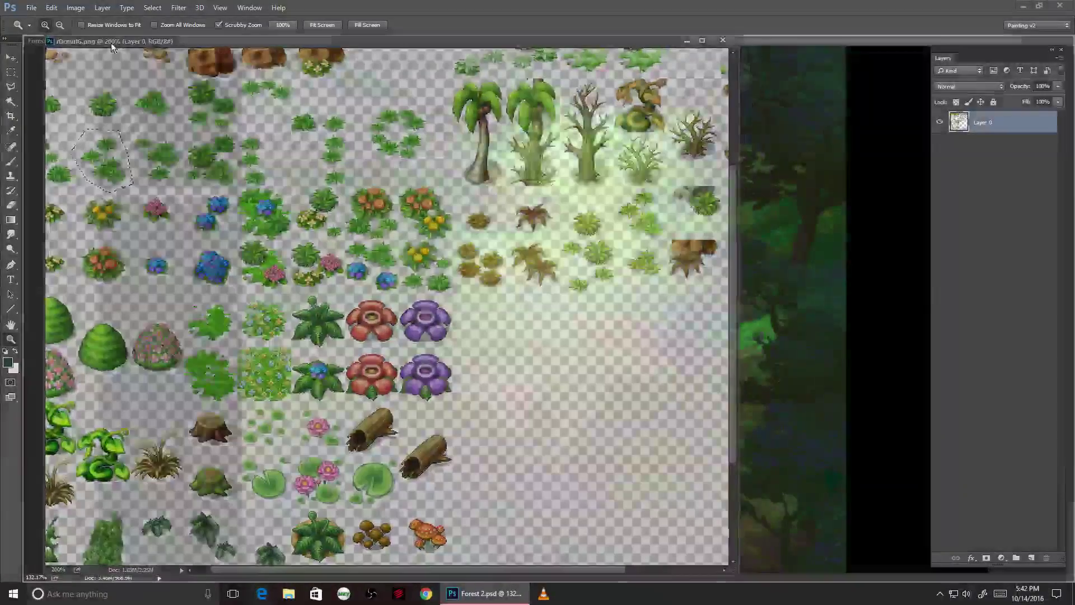
{"action": "left_click", "coordinate": [924, 198]}
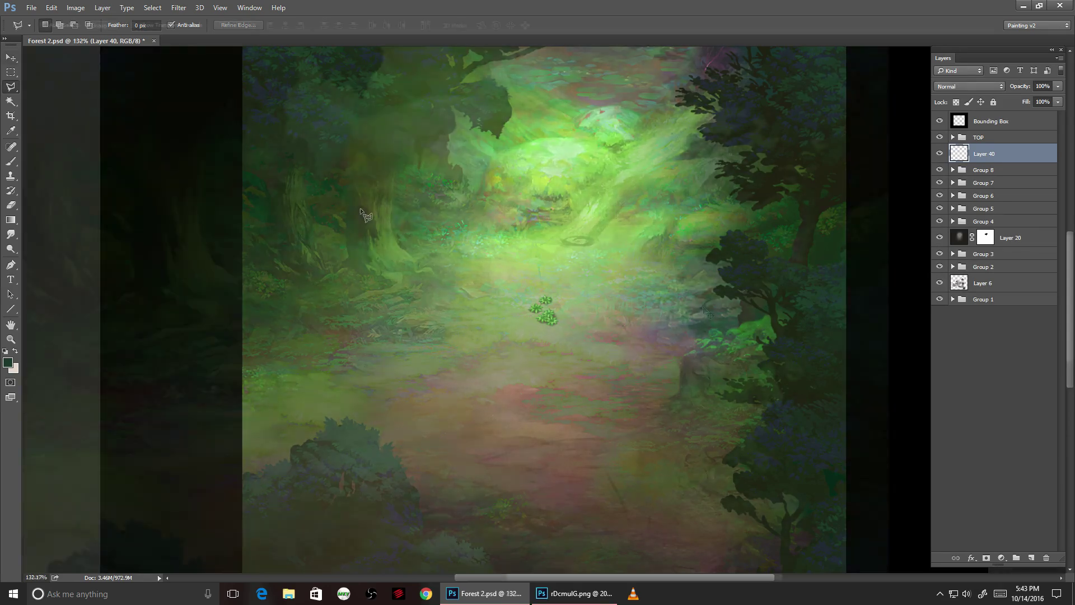
Position the plant cluster of Layer 40 at the right edge of the clearing using the grid.
{"action": "scroll", "coordinate": [292, 327], "scroll_direction": "up", "scroll_amount": 1}
{"action": "key", "text": "ctrl+apostrophe"}
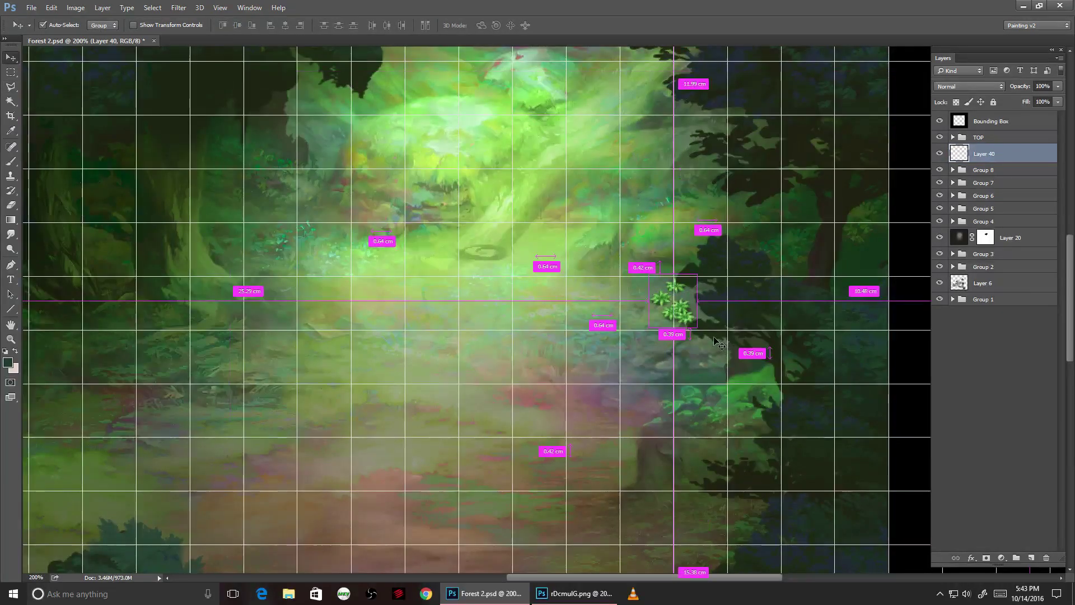
{"action": "key", "text": "ctrl+apostrophe"}
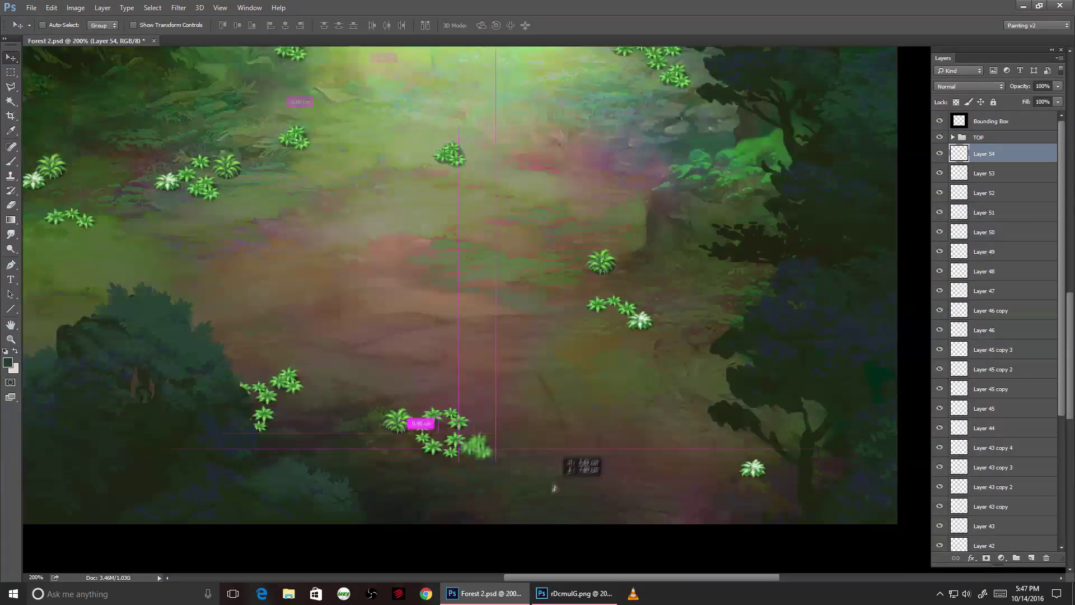
Place more green plants and leafy clusters from the tileset around the path and clearing.
{"action": "left_click", "coordinate": [51, 7]}
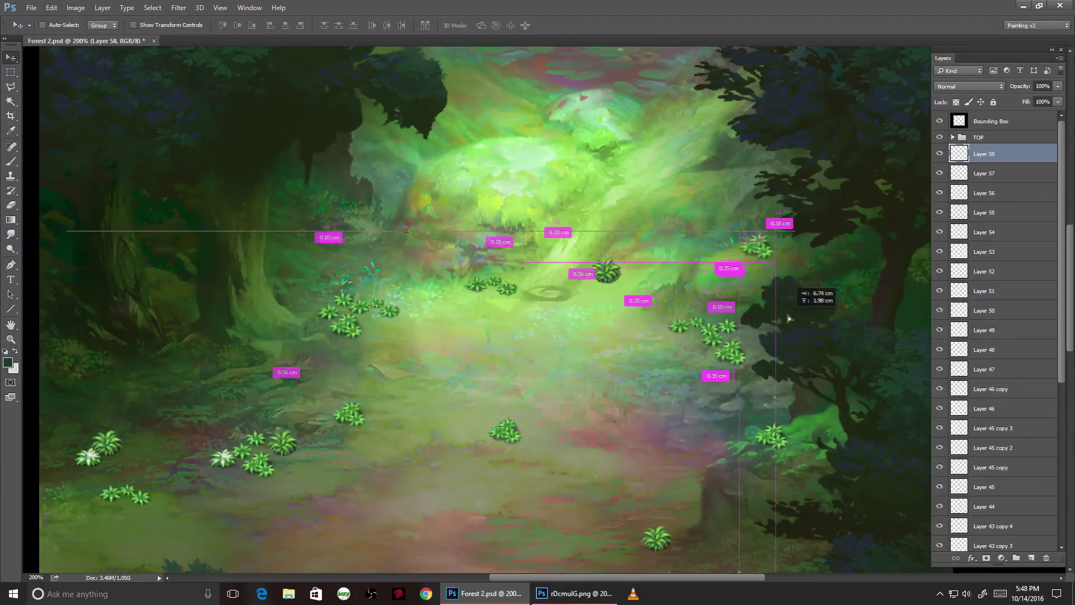
{"action": "key", "text": "l"}
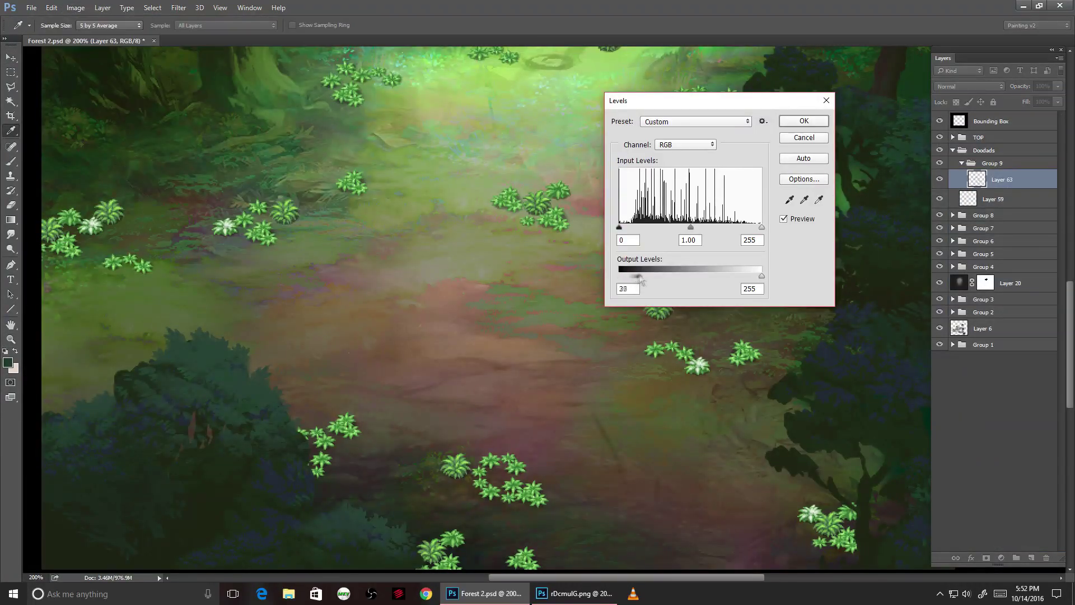
Mute the plants on Layer 63 with Levels, using output levels 27 to 186 and midtones 1.35.
{"action": "left_click_drag", "start_coordinate": [627, 276], "coordinate": [642, 276]}
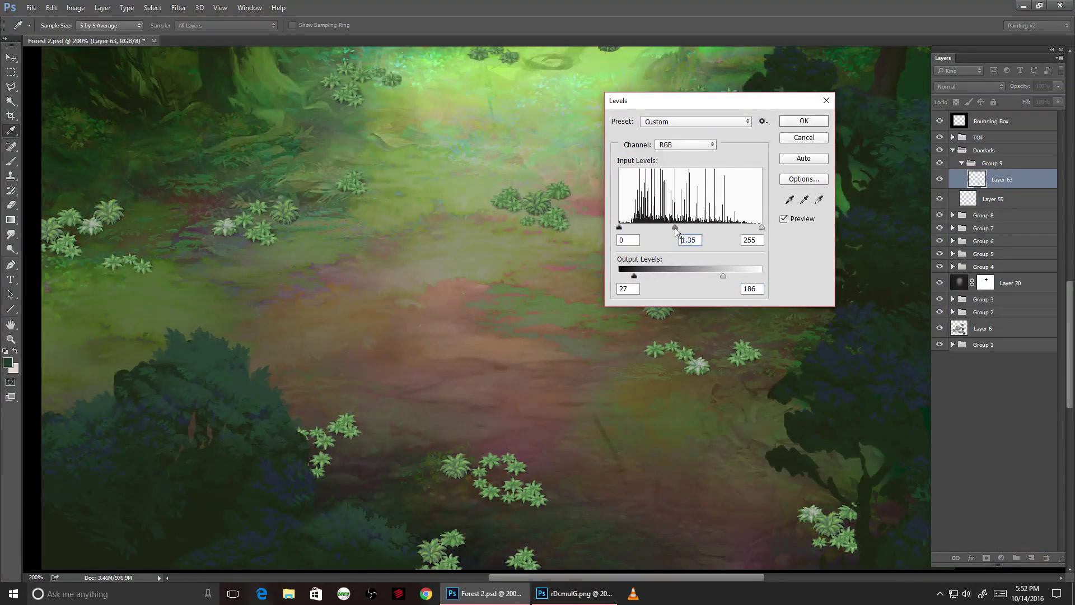